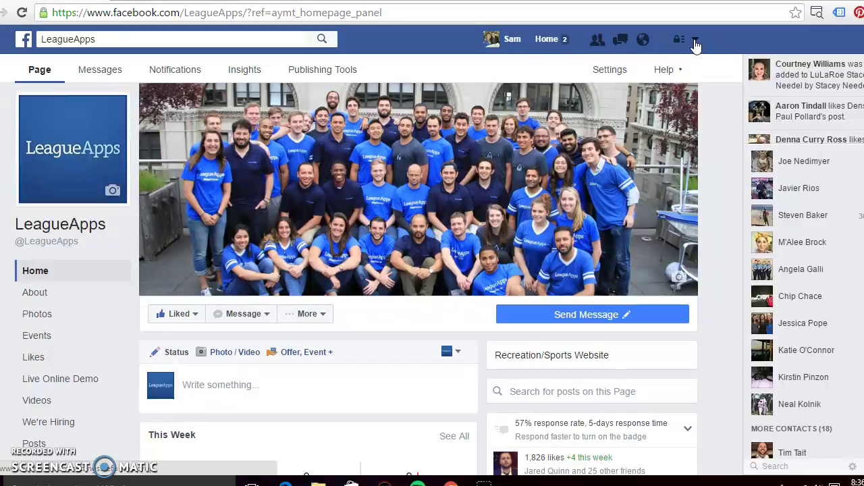
Start creating an ad for the LeagueApps page and show all advertising options.
{"action": "left_click", "coordinate": [695, 40]}
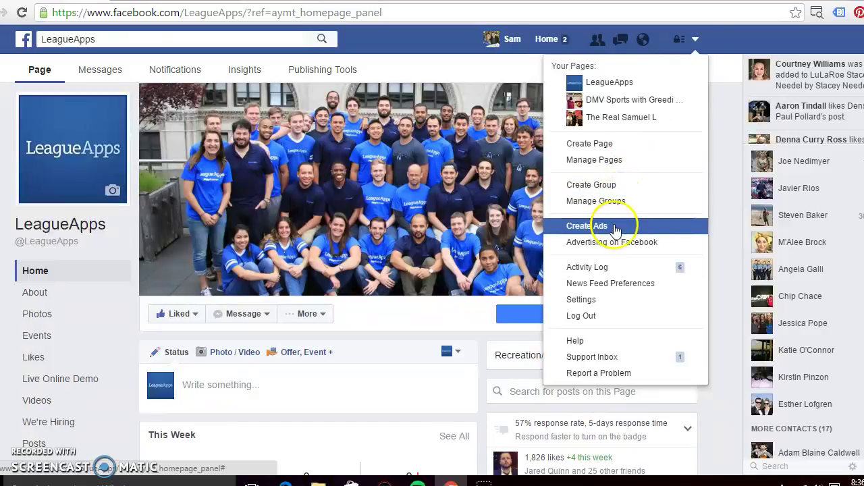
{"action": "left_click", "coordinate": [601, 229]}
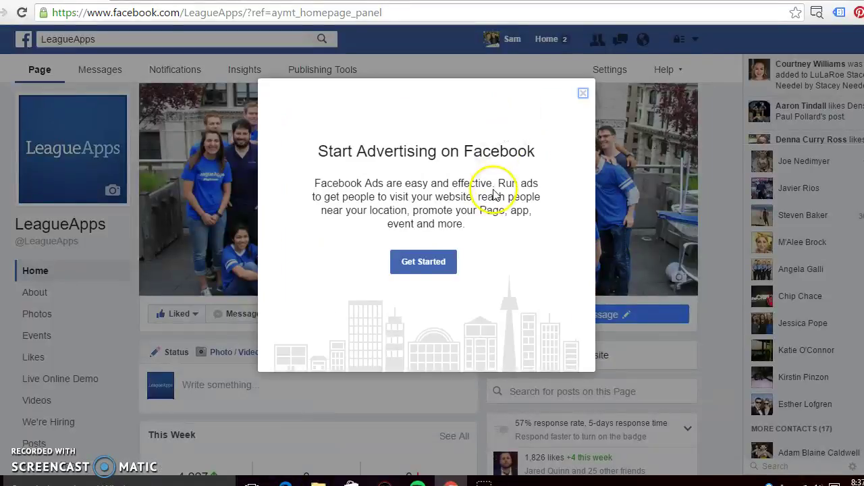
{"action": "left_click", "coordinate": [422, 263]}
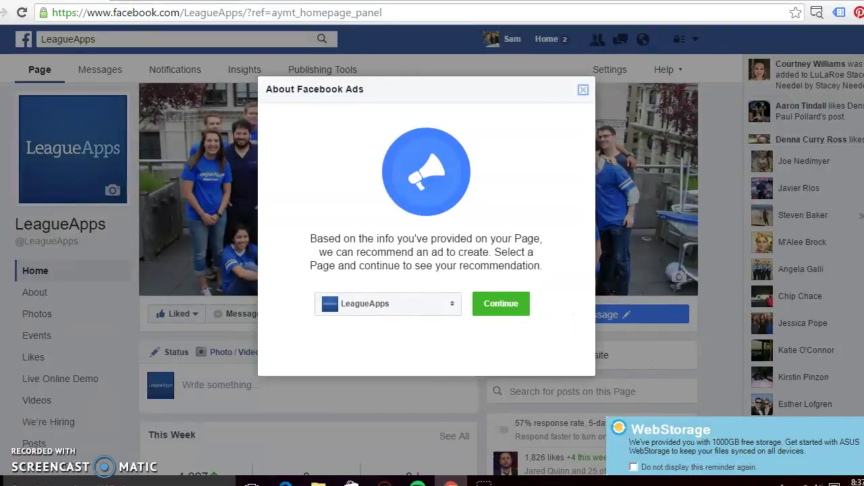
{"action": "left_click", "coordinate": [500, 305]}
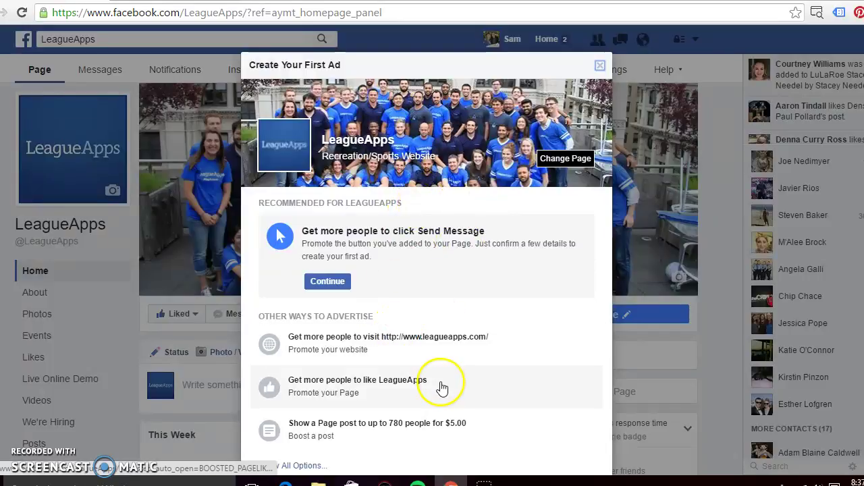
{"action": "left_click", "coordinate": [318, 466]}
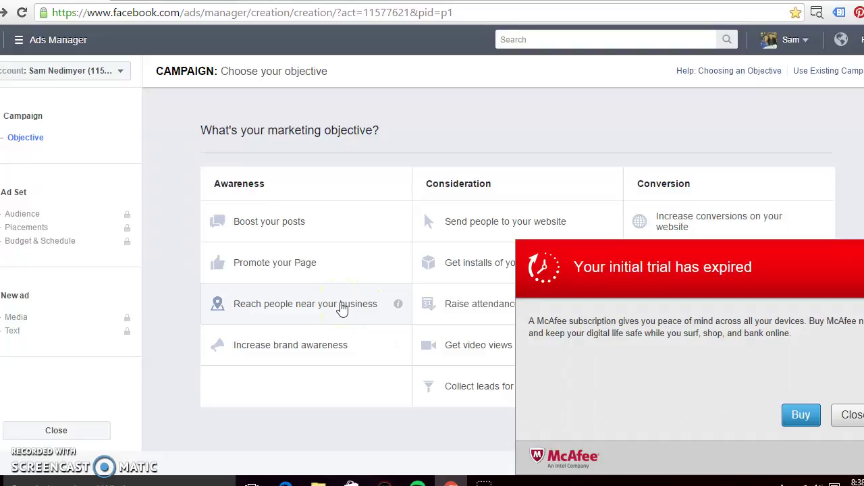
Dismiss the McAfee trial notice, choose "Collect leads for your business" as the objective, and proceed to ad account creation with the campaign name Lead Generation.
{"action": "left_click", "coordinate": [851, 415]}
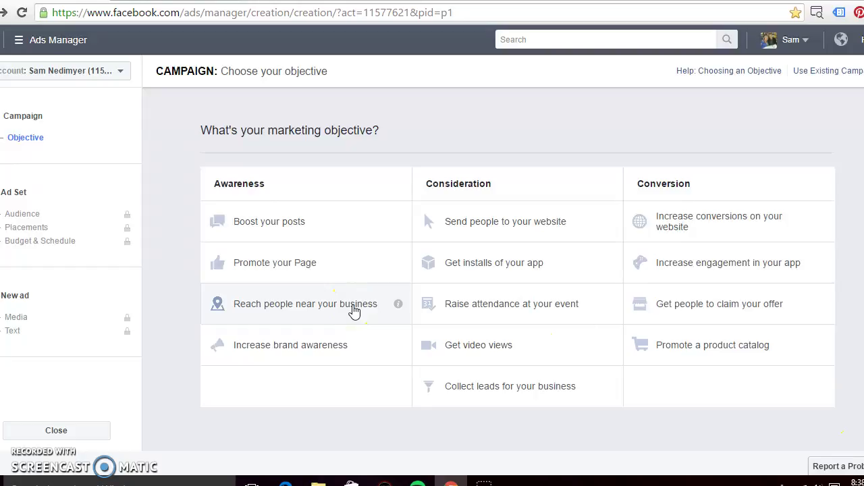
{"action": "left_click", "coordinate": [485, 390]}
{"action": "scroll", "coordinate": [486, 394], "scroll_direction": "down", "scroll_amount": 1}
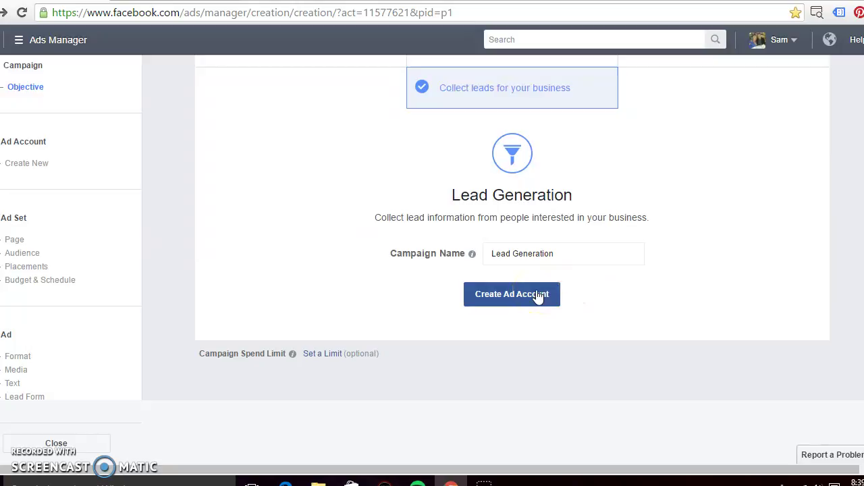
{"action": "left_click", "coordinate": [551, 254]}
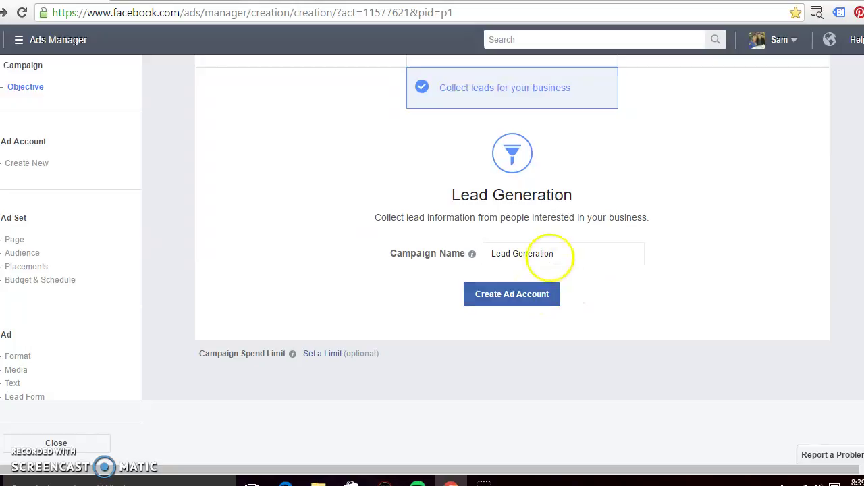
{"action": "left_click", "coordinate": [527, 296]}
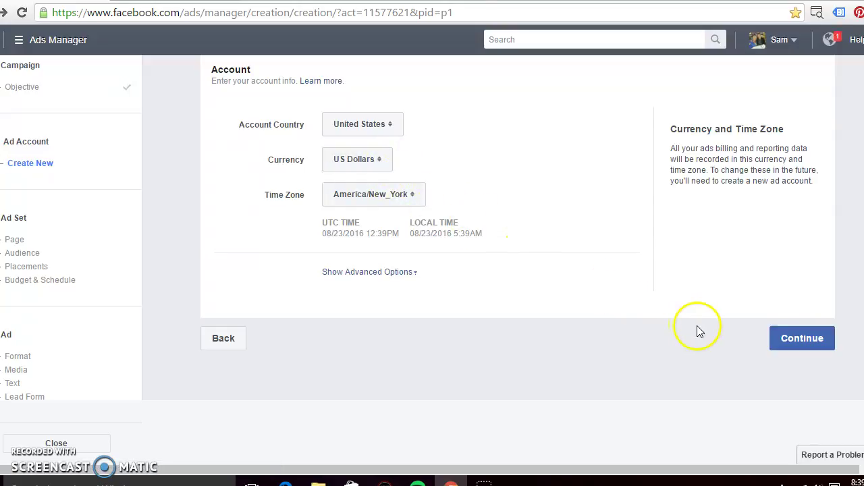
Accept the ad account settings of United States, US Dollars and America/New_York, and choose LeagueApps as the Facebook Page to promote.
{"action": "left_click", "coordinate": [794, 343]}
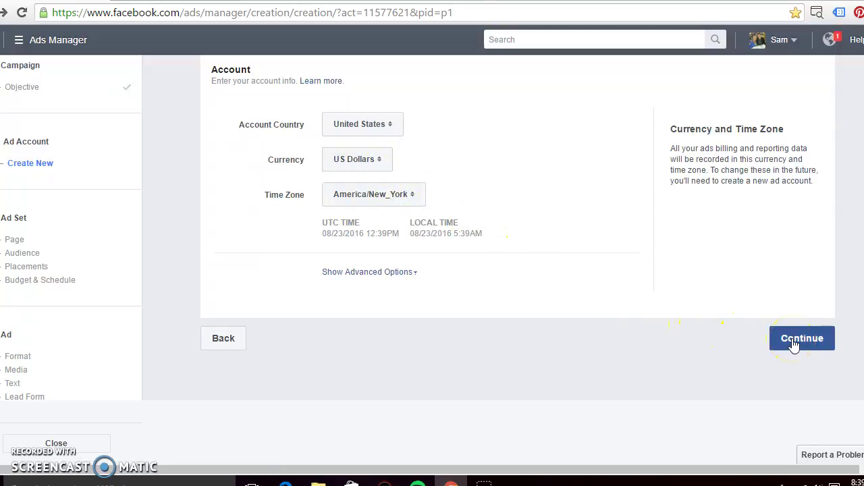
{"action": "left_click", "coordinate": [794, 345]}
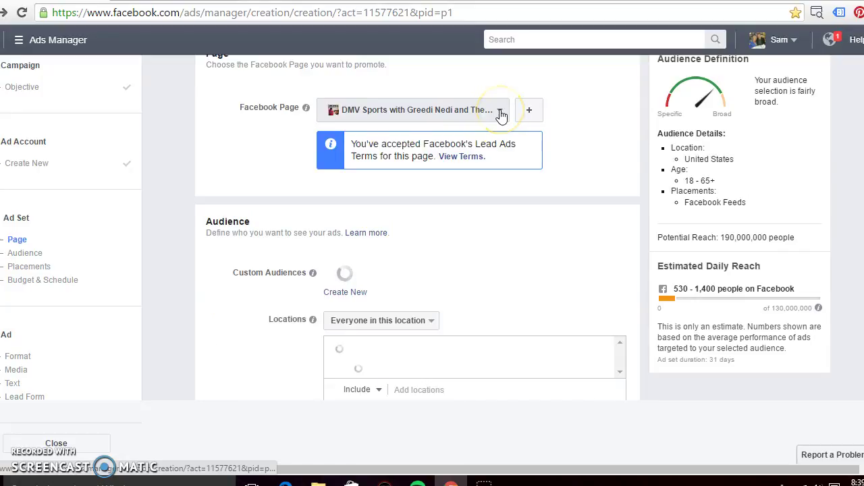
{"action": "left_click", "coordinate": [501, 114]}
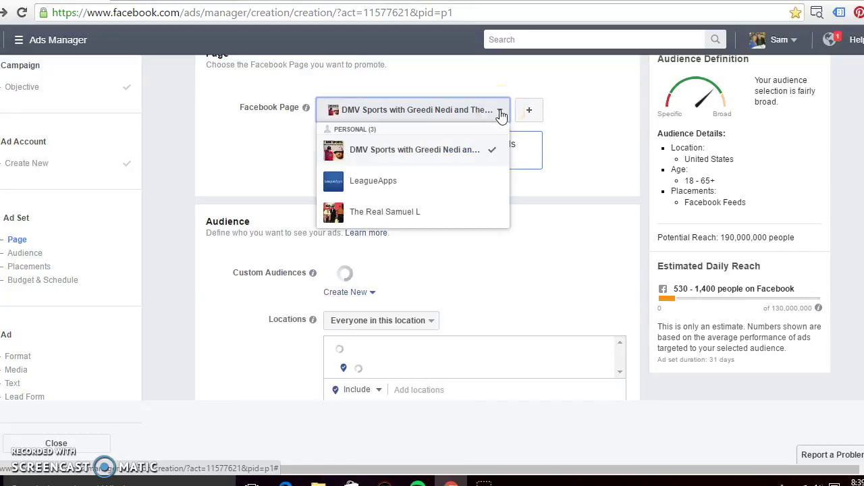
{"action": "left_click", "coordinate": [393, 184]}
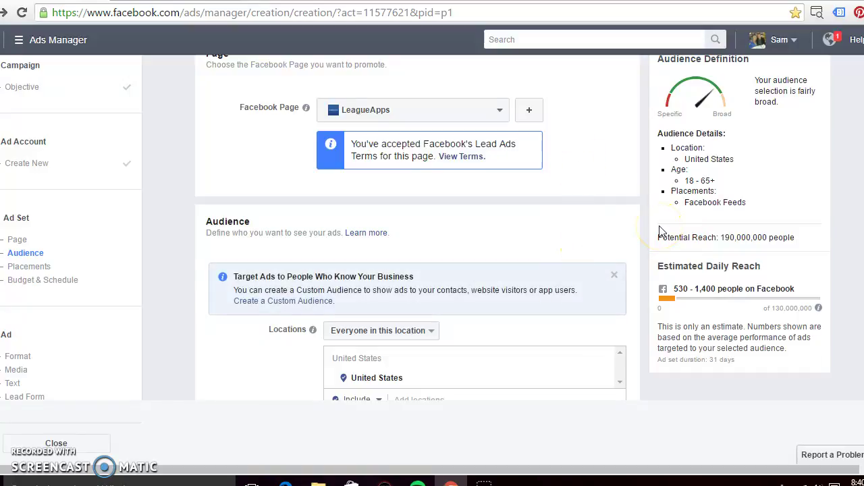
Change the audience location to the state of Florida, United States.
{"action": "scroll", "coordinate": [662, 231], "scroll_direction": "down", "scroll_amount": 3}
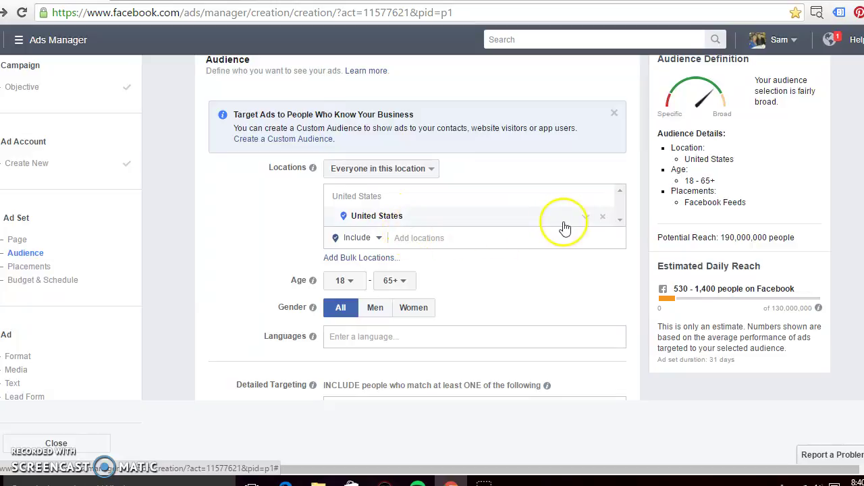
{"action": "left_click", "coordinate": [586, 221]}
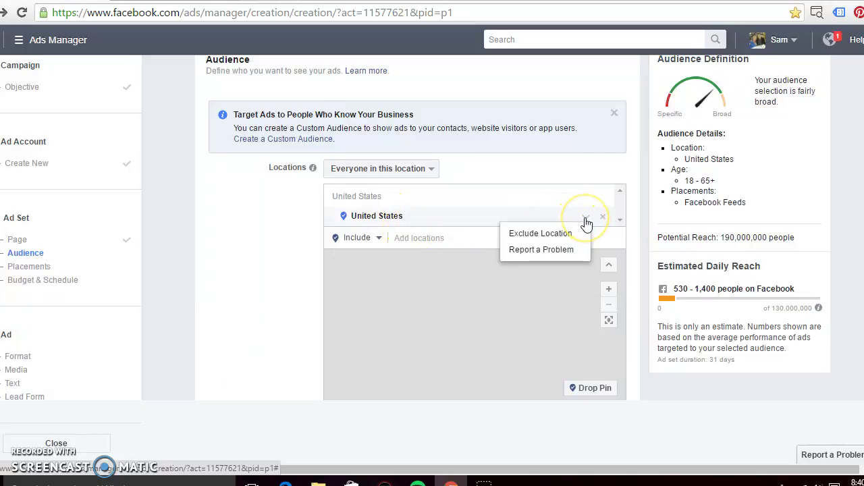
{"action": "left_click", "coordinate": [424, 239]}
{"action": "type", "text": "florida"}
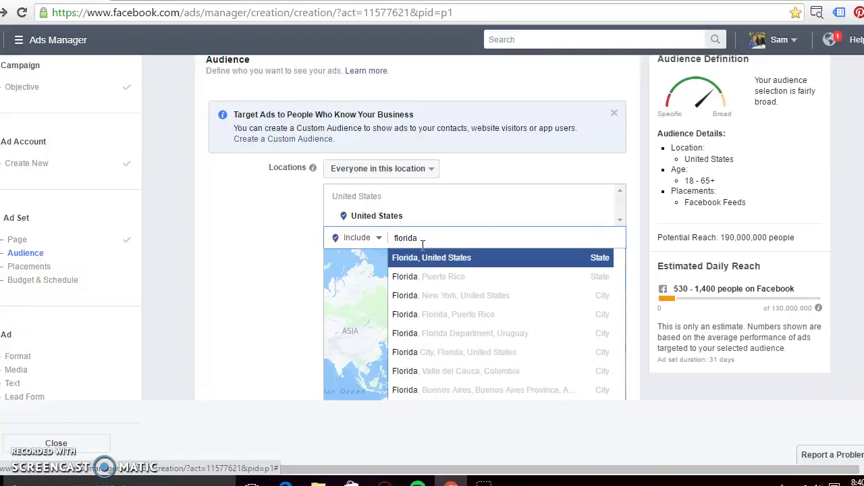
{"action": "left_click", "coordinate": [419, 260]}
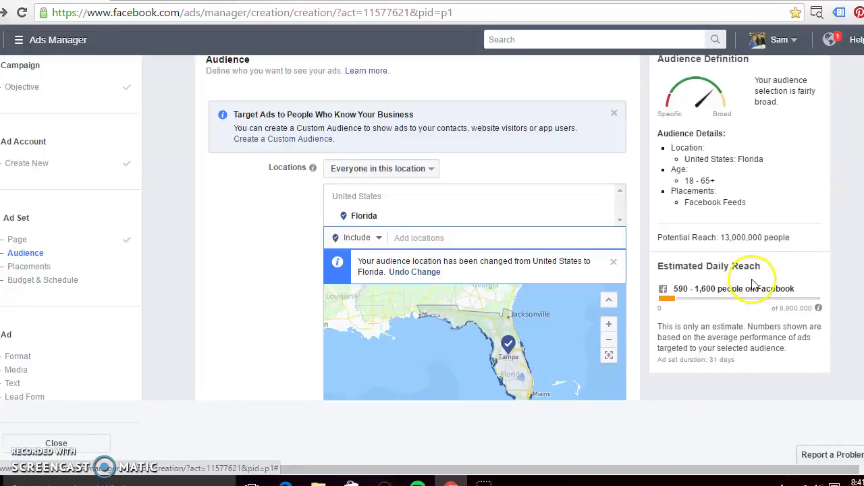
Narrow the audience location to the city of Davie, Florida.
{"action": "left_click", "coordinate": [597, 219]}
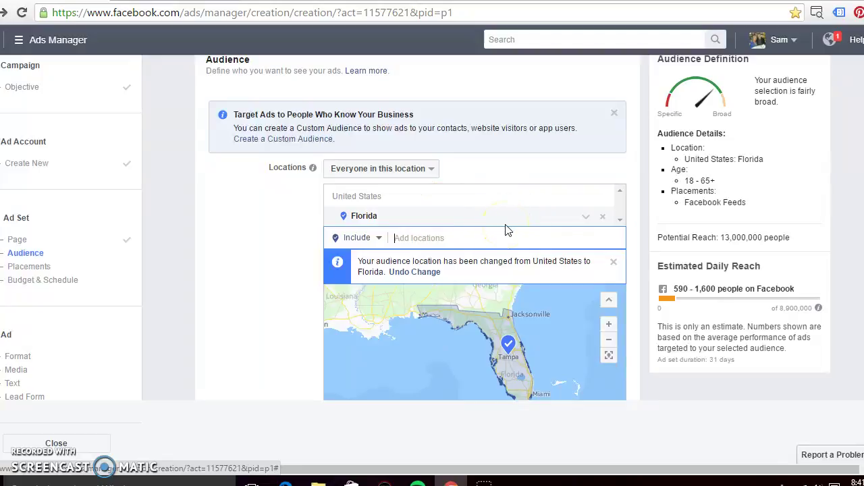
{"action": "type", "text": "davie"}
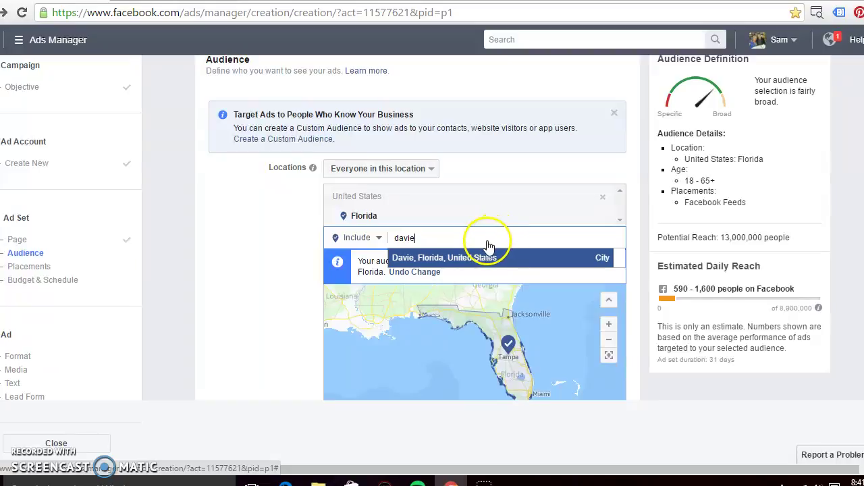
{"action": "left_click", "coordinate": [427, 264]}
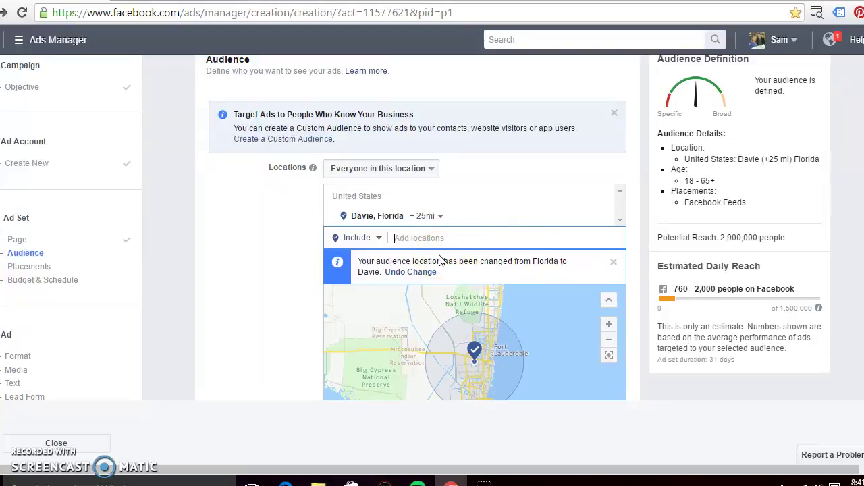
{"action": "left_click", "coordinate": [403, 237]}
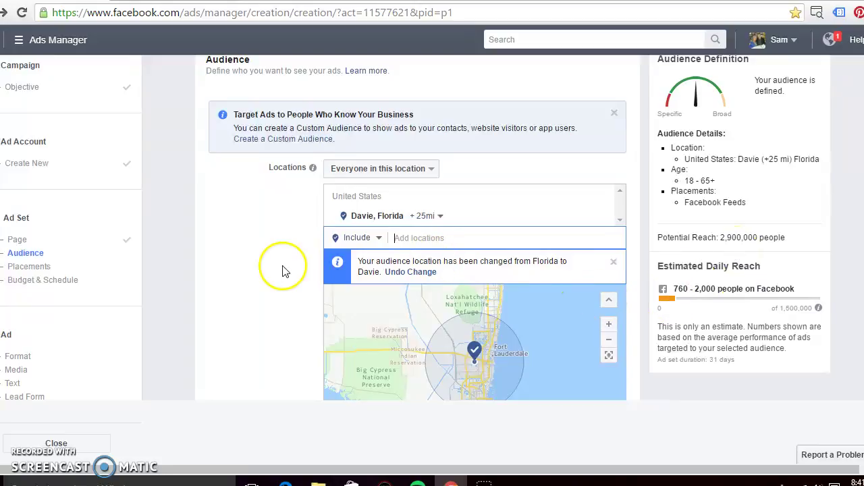
{"action": "left_click", "coordinate": [643, 307]}
Set both the minimum and maximum audience age to 18 and restrict the gender to Women.
{"action": "scroll", "coordinate": [643, 308], "scroll_direction": "down", "scroll_amount": 3}
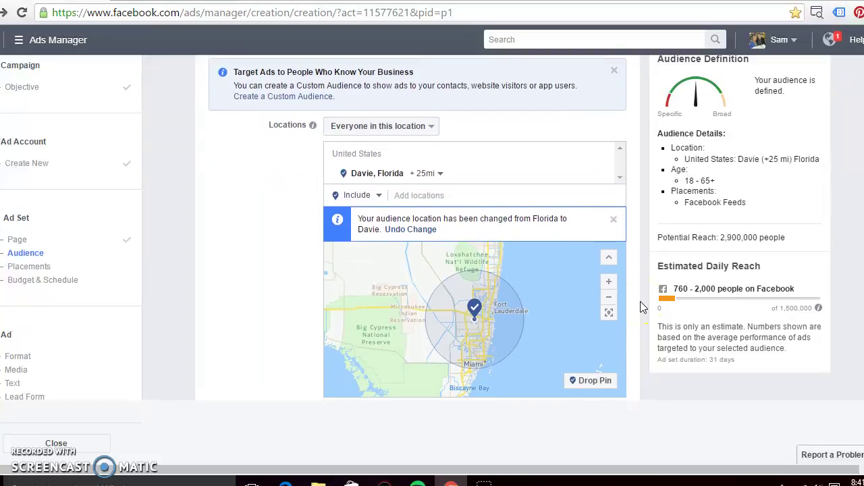
{"action": "scroll", "coordinate": [643, 308], "scroll_direction": "down", "scroll_amount": 1}
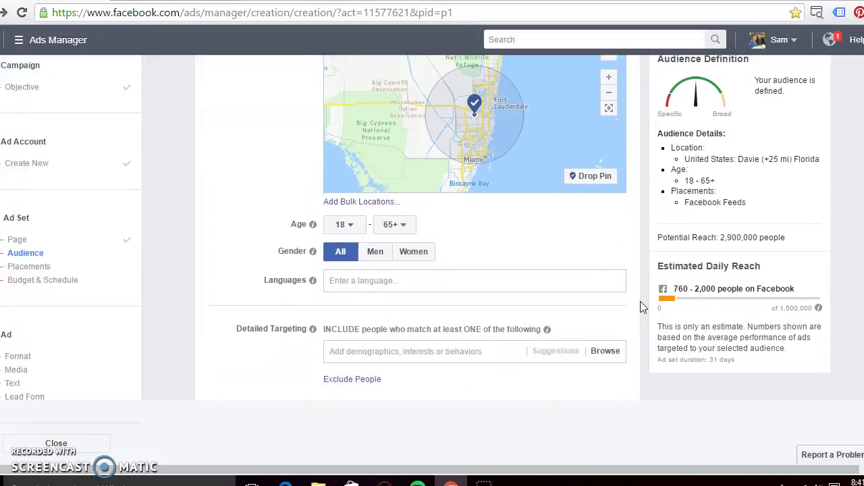
{"action": "left_click", "coordinate": [352, 237]}
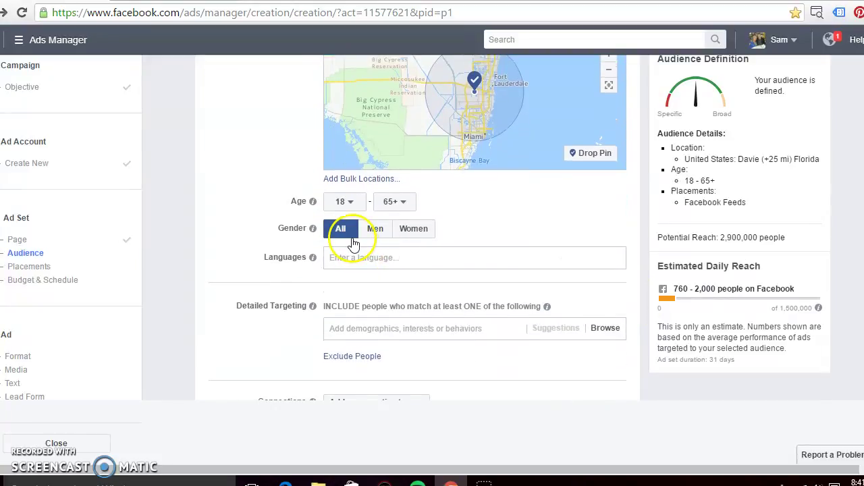
{"action": "left_click", "coordinate": [346, 203]}
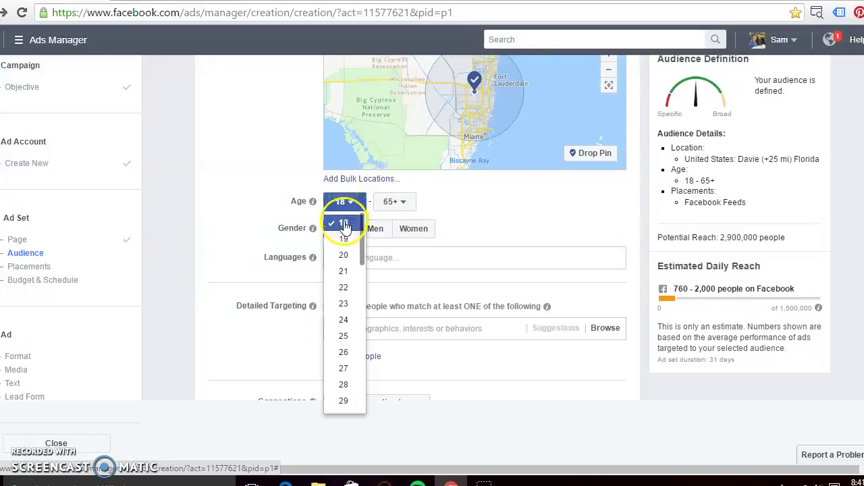
{"action": "left_click", "coordinate": [344, 224]}
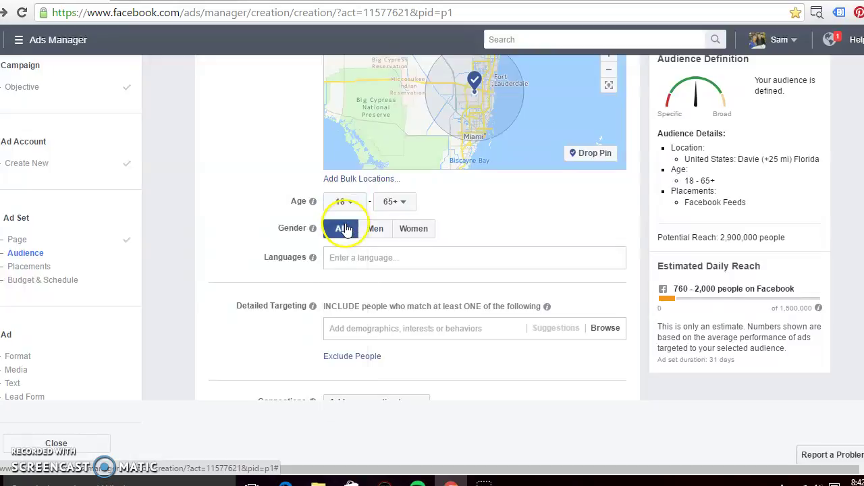
{"action": "left_click", "coordinate": [393, 202]}
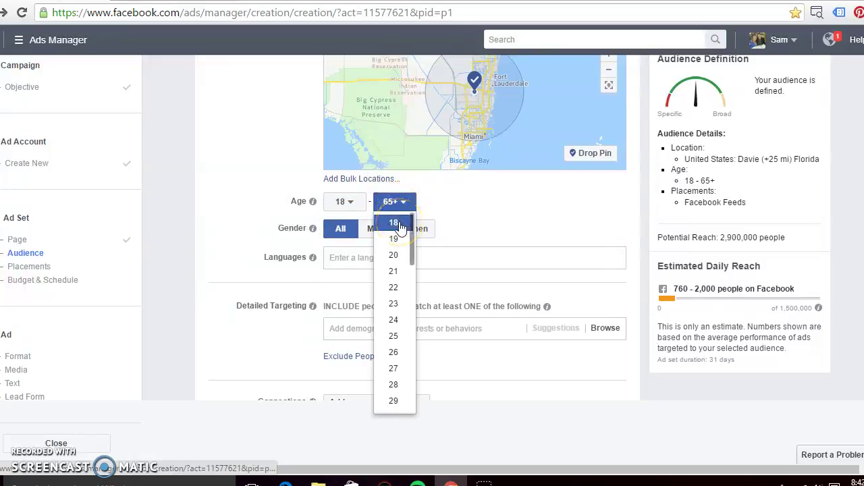
{"action": "left_click", "coordinate": [399, 224]}
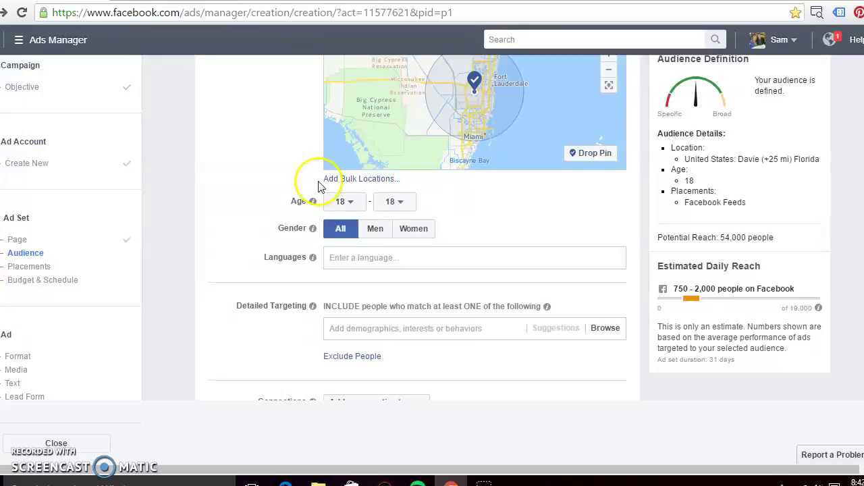
{"action": "left_click", "coordinate": [348, 204]}
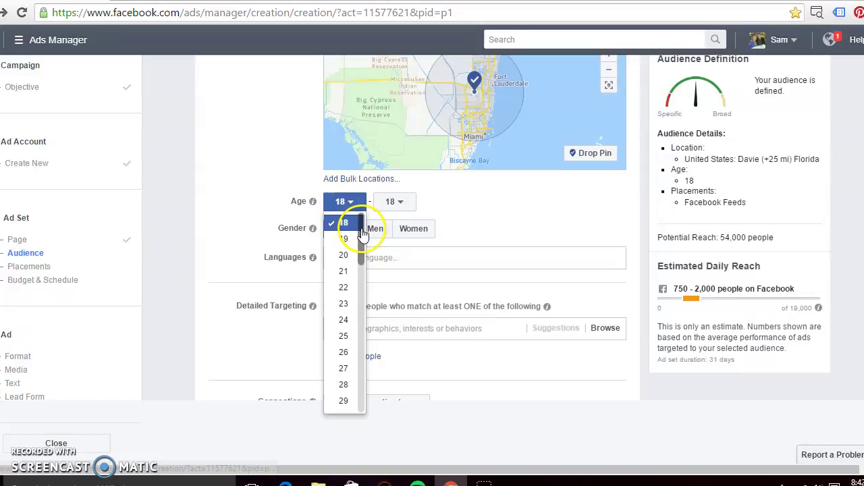
{"action": "left_click", "coordinate": [347, 202]}
{"action": "left_click", "coordinate": [473, 206]}
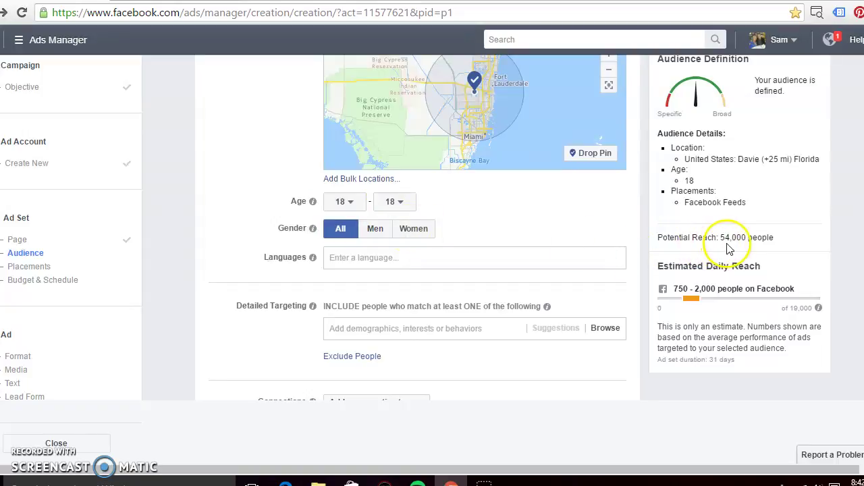
{"action": "left_click", "coordinate": [415, 231]}
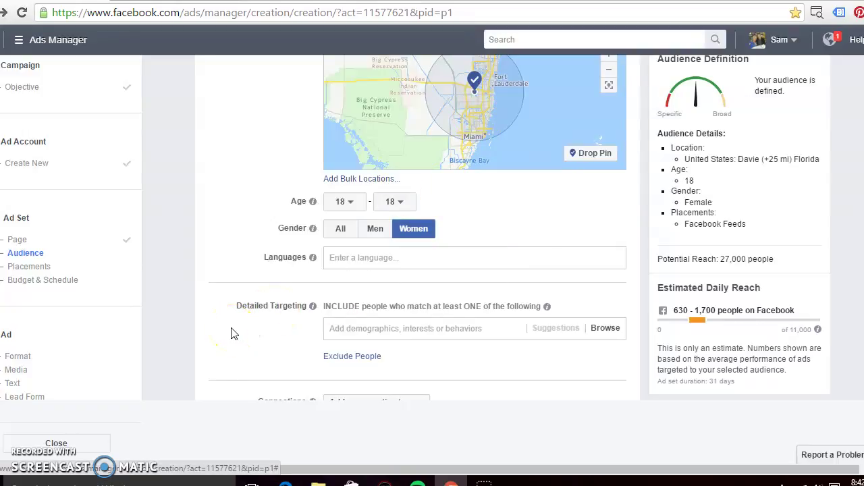
Add the interest Volleyball to the audience's detailed targeting.
{"action": "scroll", "coordinate": [231, 333], "scroll_direction": "down", "scroll_amount": 1}
{"action": "scroll", "coordinate": [233, 333], "scroll_direction": "down", "scroll_amount": 1}
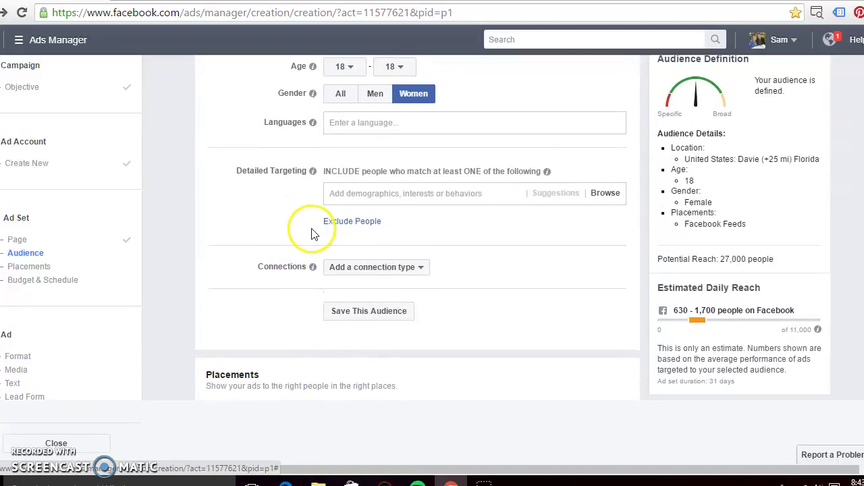
{"action": "left_click", "coordinate": [347, 195]}
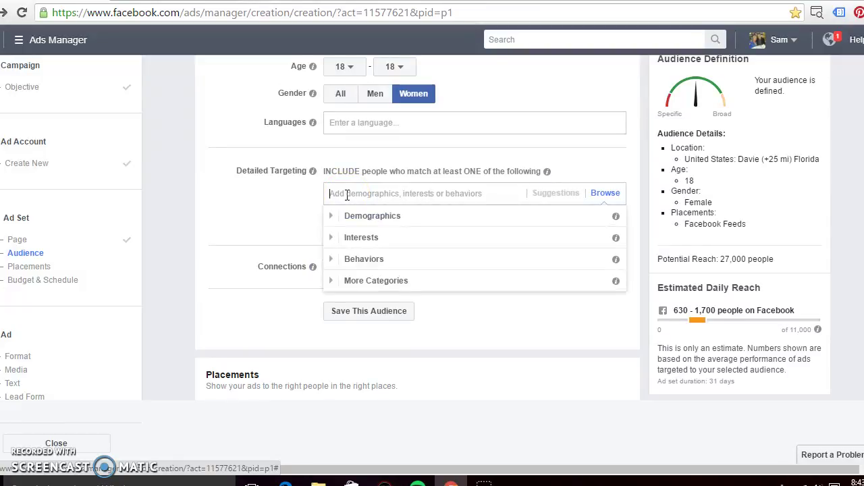
{"action": "type", "text": "volleyball"}
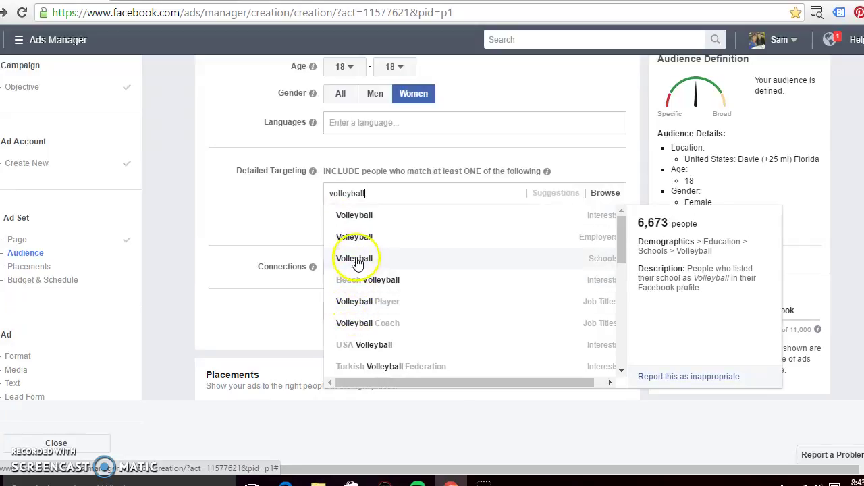
{"action": "left_click", "coordinate": [362, 216]}
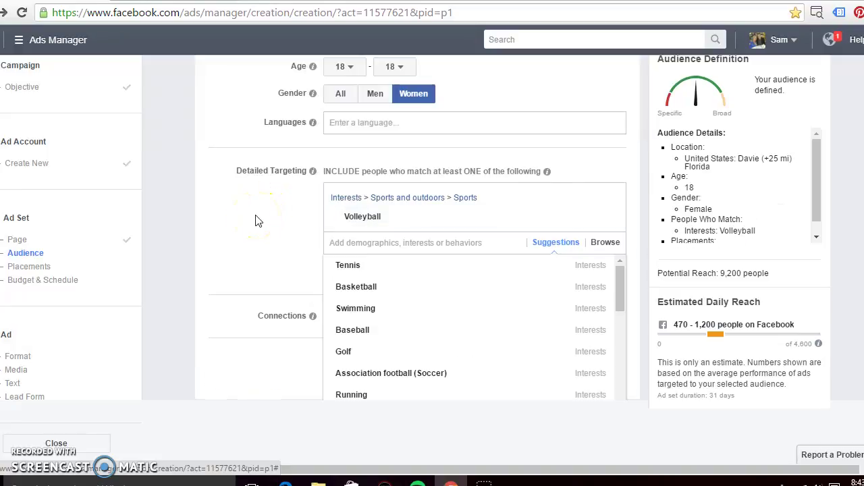
Add Volleyball as a school and as a field of study, plus the job title Volleyball Player, to the detailed targeting.
{"action": "type", "text": "volleyball"}
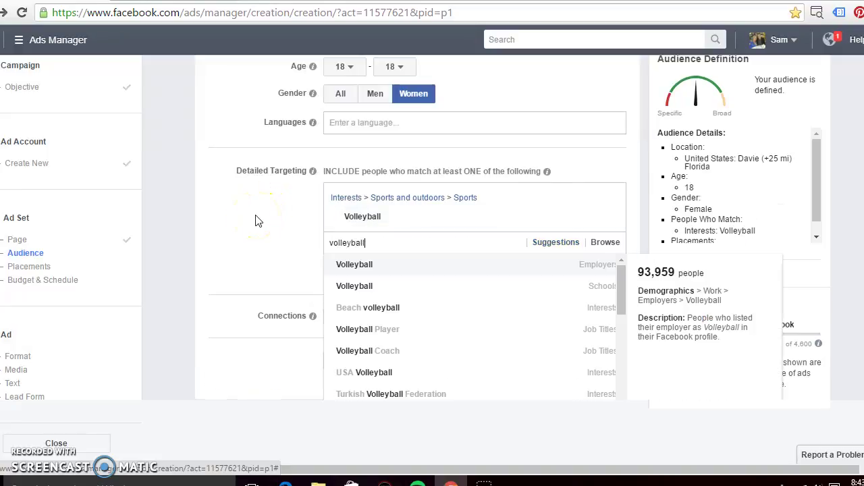
{"action": "left_click", "coordinate": [356, 291]}
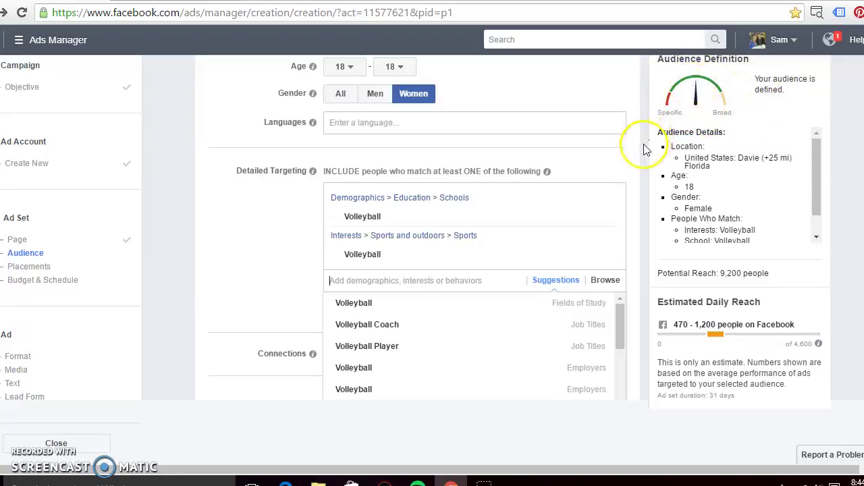
{"action": "left_click", "coordinate": [380, 281]}
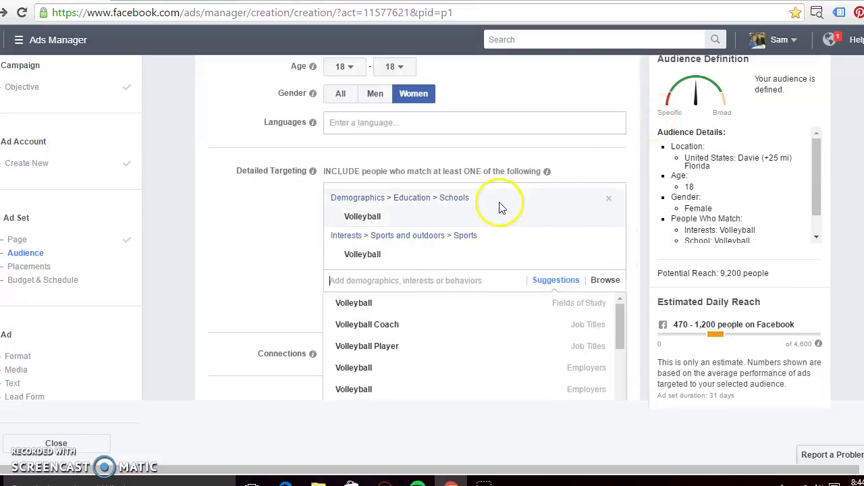
{"action": "mouse_move", "coordinate": [359, 329]}
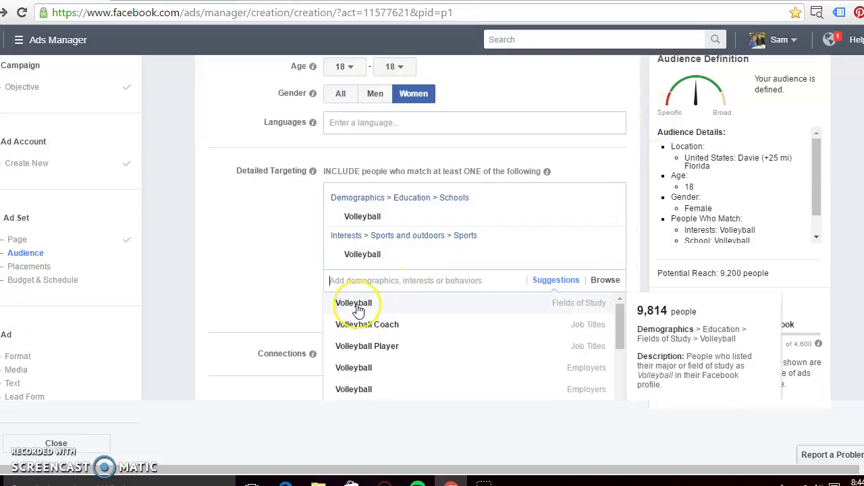
{"action": "left_click", "coordinate": [358, 309]}
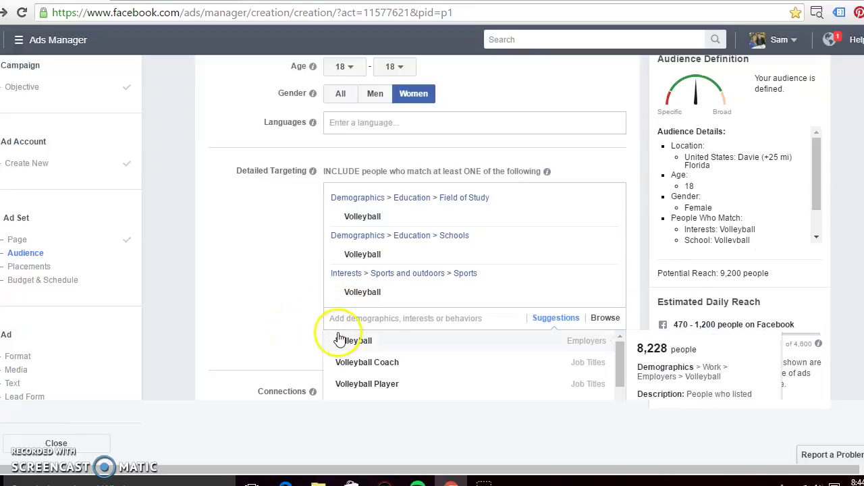
{"action": "mouse_move", "coordinate": [351, 386]}
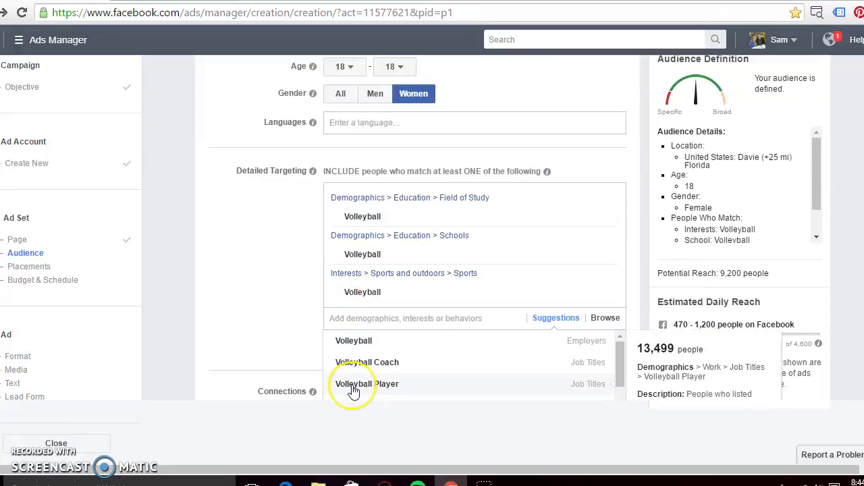
{"action": "left_click", "coordinate": [353, 388]}
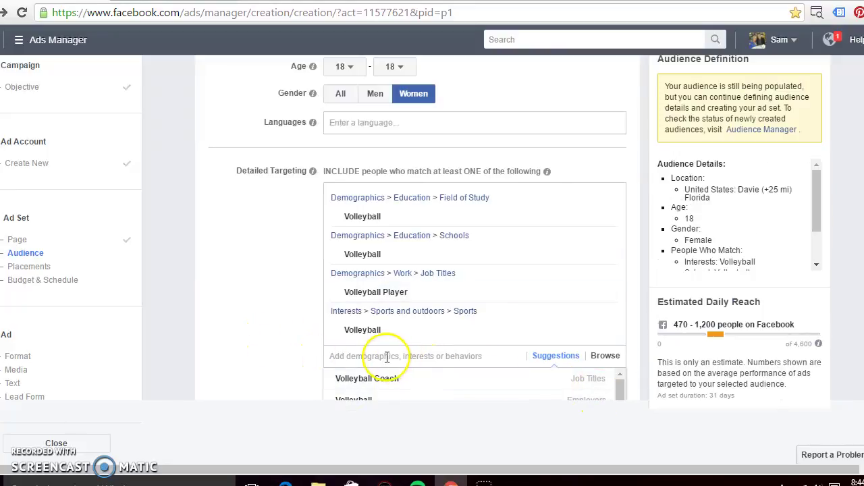
Search the detailed targeting options for youth volleyball and for girl's volleyball.
{"action": "type", "text": "youth volleyball"}
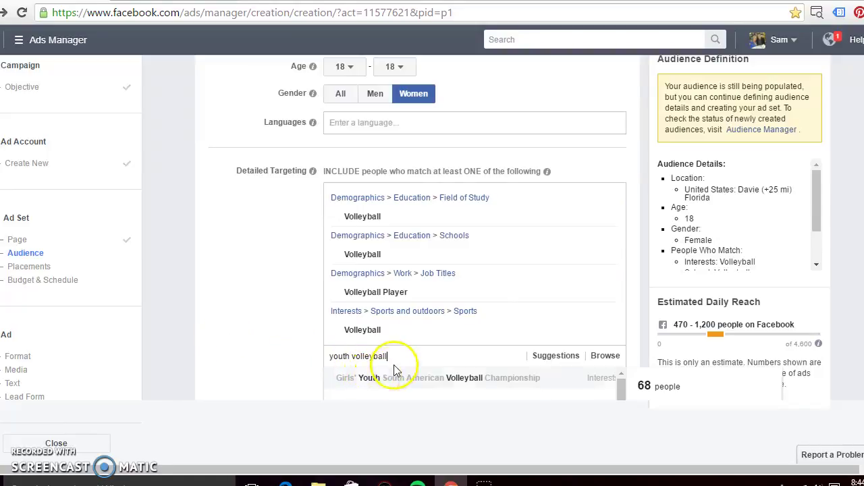
{"action": "left_click_drag", "start_coordinate": [387, 356], "coordinate": [339, 356]}
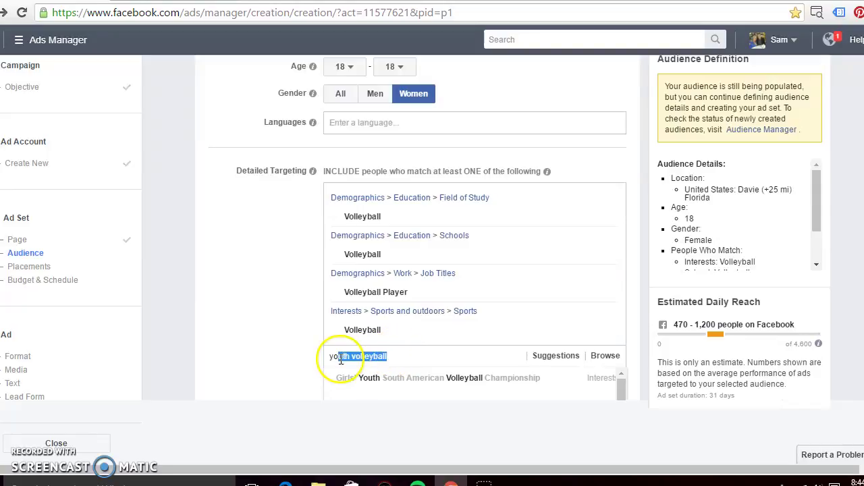
{"action": "left_click", "coordinate": [621, 386]}
{"action": "left_click_drag", "start_coordinate": [387, 357], "coordinate": [304, 360]}
{"action": "type", "text": "girl's v"}
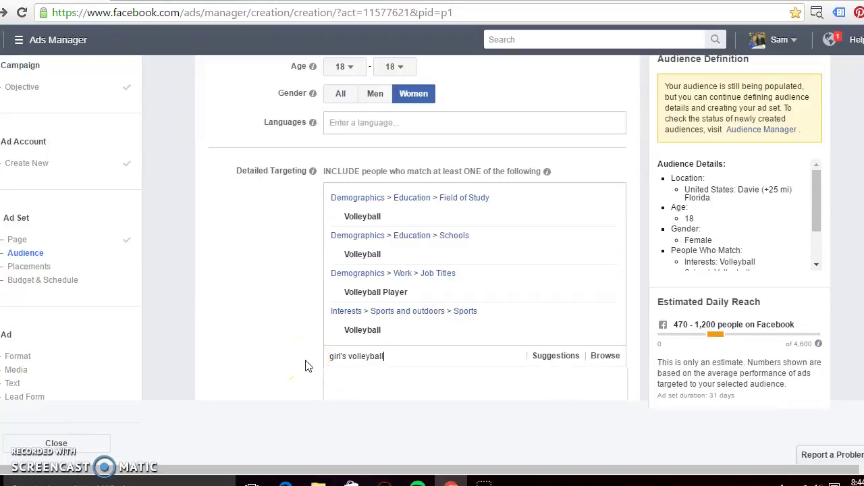
{"action": "type", "text": "olleyball"}
Search for women's volleyball and add the interest Florida Gators women's volleyball to the detailed targeting.
{"action": "left_click_drag", "start_coordinate": [343, 358], "coordinate": [290, 363]}
{"action": "type", "text": "women's volleyba"}
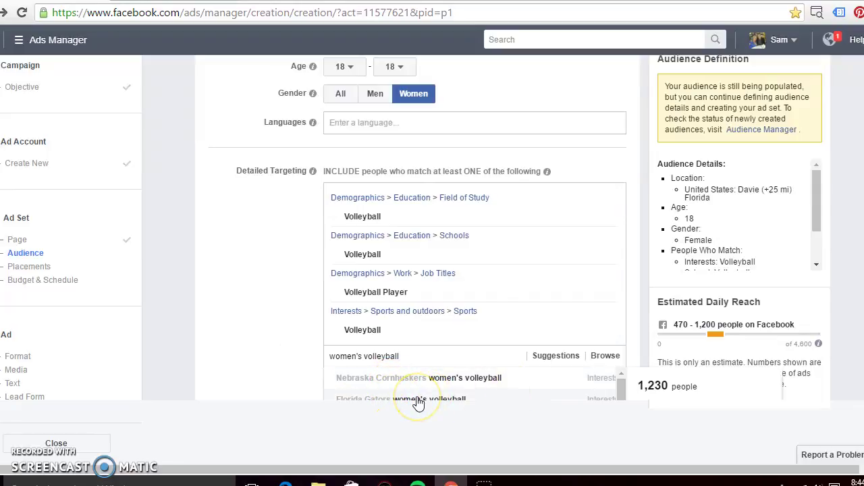
{"action": "left_click", "coordinate": [473, 403]}
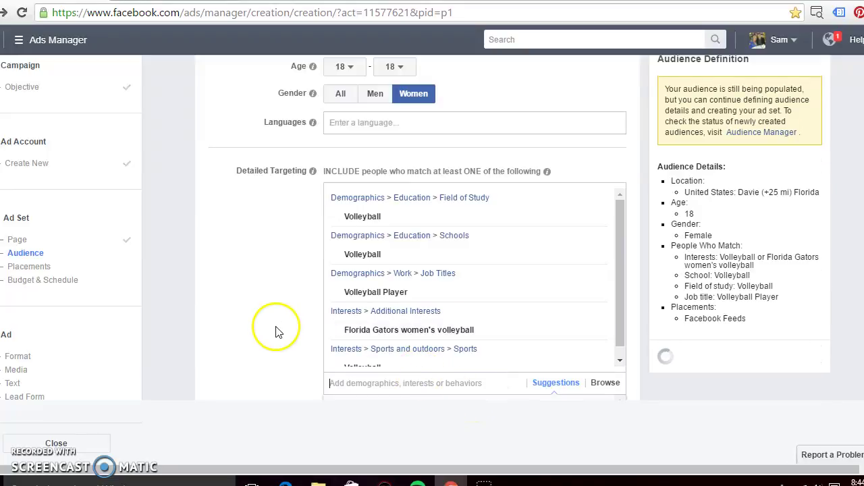
{"action": "mouse_move", "coordinate": [592, 314]}
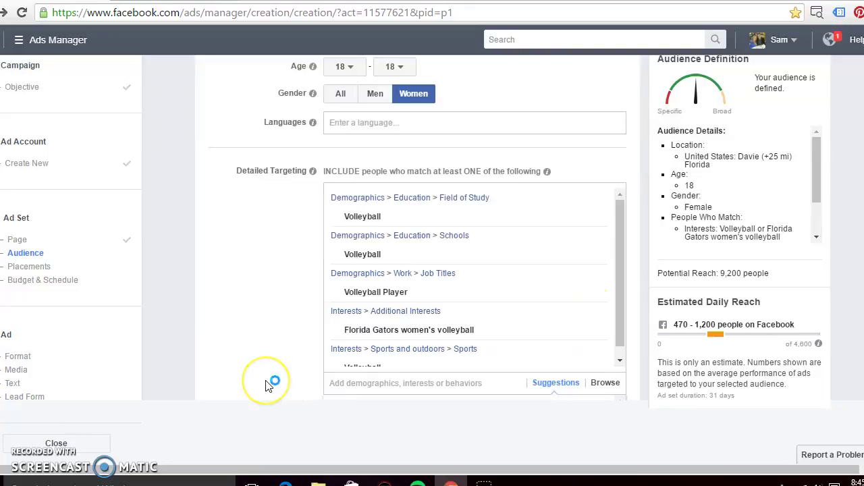
{"action": "left_click", "coordinate": [358, 383]}
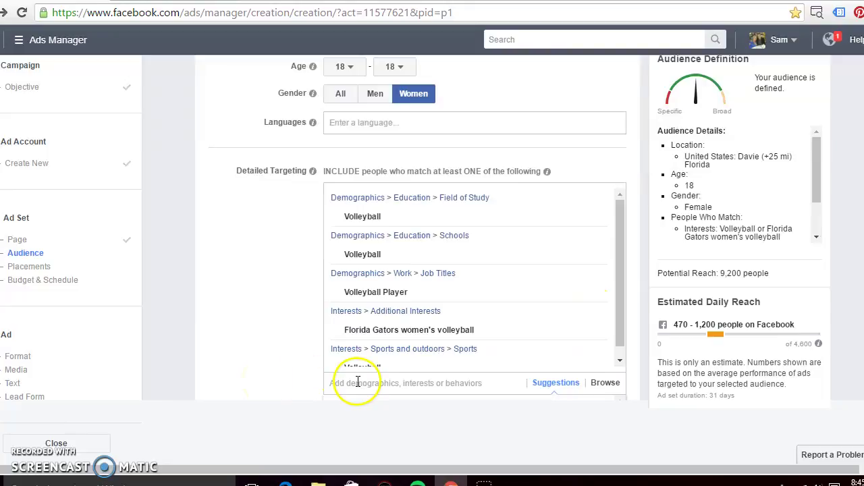
{"action": "type", "text": "indoor volleyball"}
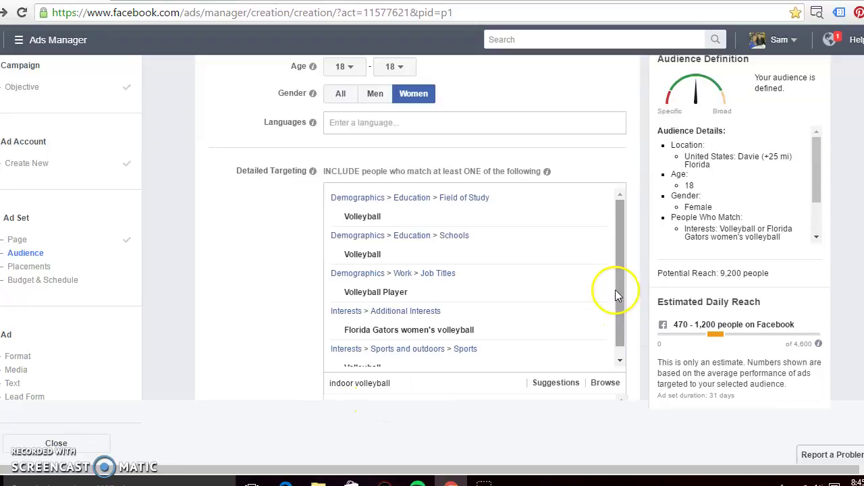
{"action": "left_click_drag", "start_coordinate": [615, 290], "coordinate": [615, 335]}
{"action": "left_click", "coordinate": [264, 348]}
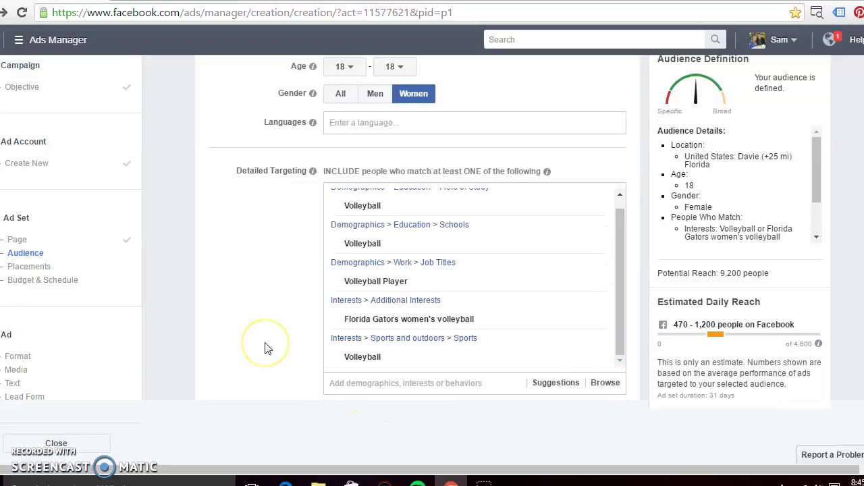
Search for indoor and add the employer Indoor volleyball to the detailed targeting.
{"action": "scroll", "coordinate": [265, 347], "scroll_direction": "down", "scroll_amount": 2}
{"action": "left_click", "coordinate": [336, 249]}
{"action": "type", "text": "indoor"}
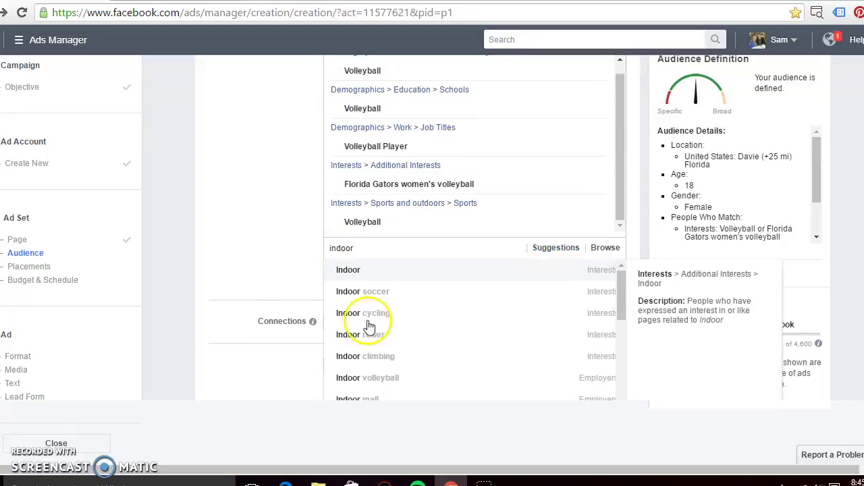
{"action": "left_click", "coordinate": [369, 379]}
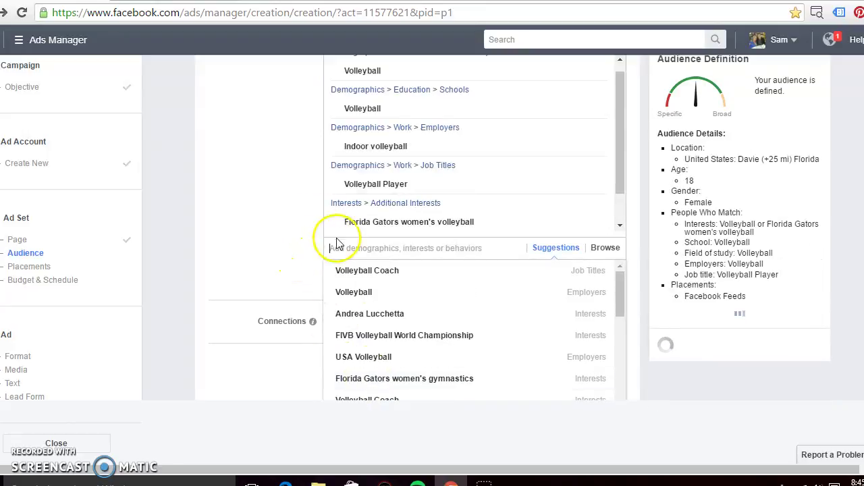
Search for indoor volleyball and add the interest Indoor Beach Volleyball to the detailed targeting.
{"action": "type", "text": "indoor volleyball"}
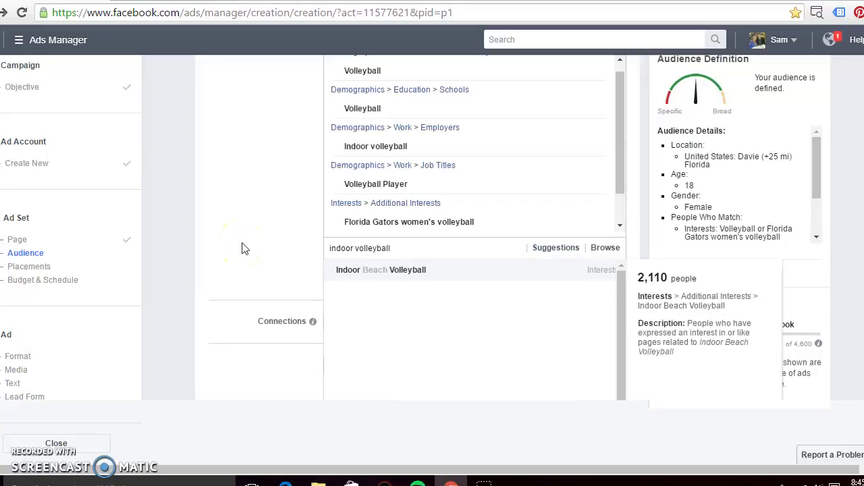
{"action": "left_click", "coordinate": [362, 277]}
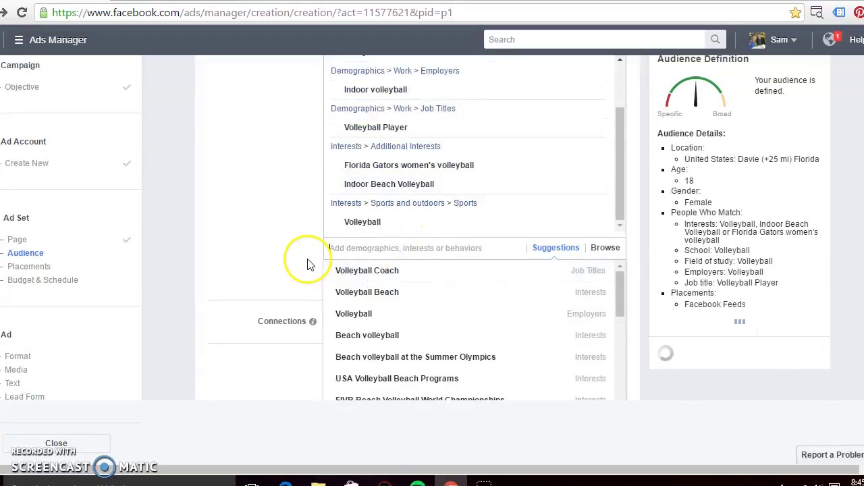
{"action": "left_click", "coordinate": [274, 245]}
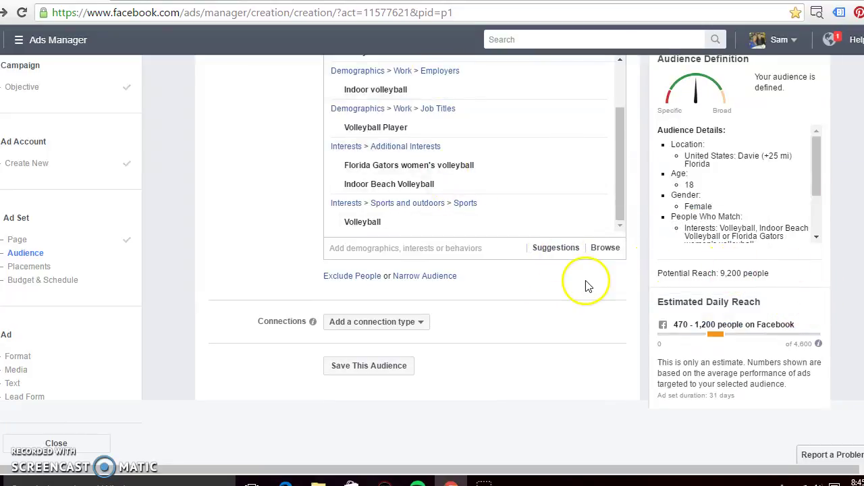
Examine the audience's available connection types, including the Facebook Pages and Events options, without adding one.
{"action": "scroll", "coordinate": [635, 305], "scroll_direction": "down", "scroll_amount": 3}
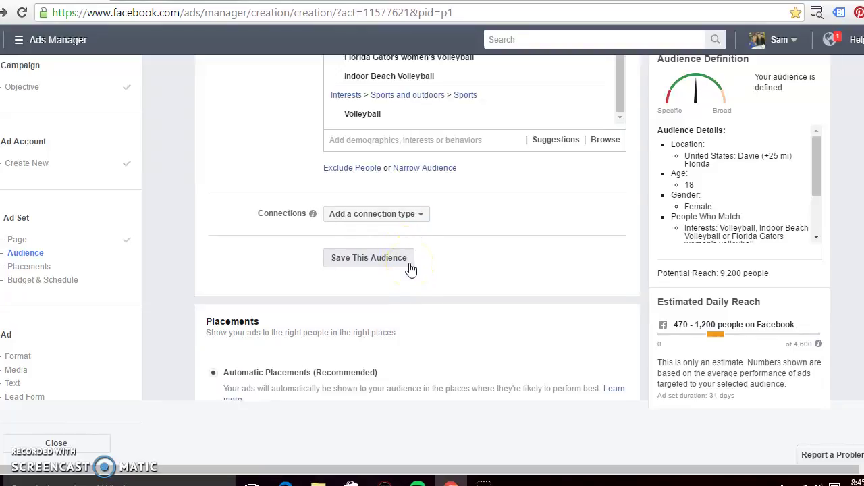
{"action": "left_click", "coordinate": [376, 219]}
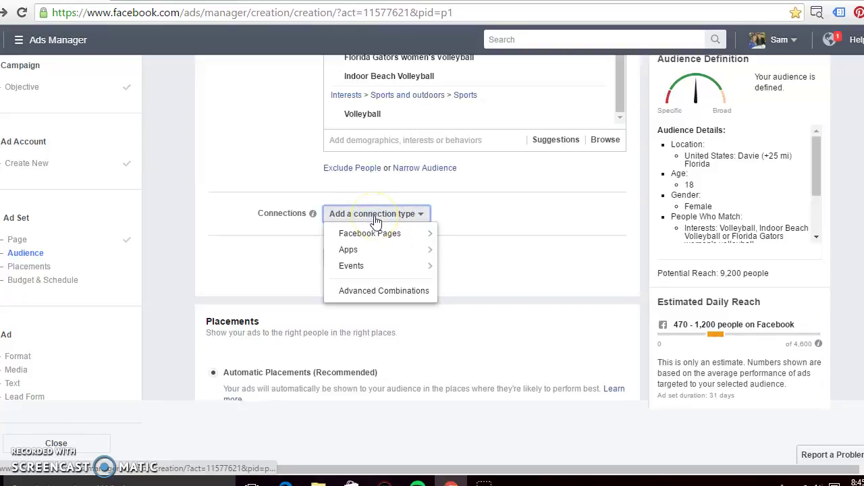
{"action": "left_click", "coordinate": [376, 220]}
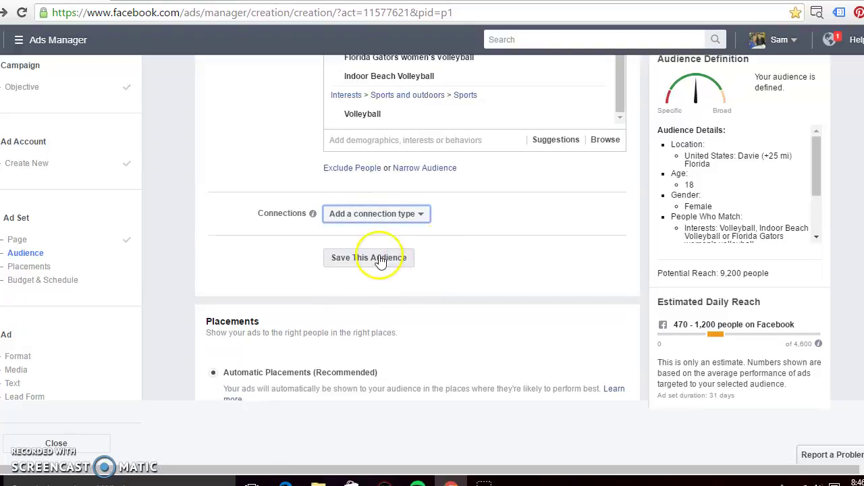
{"action": "left_click", "coordinate": [372, 223]}
{"action": "mouse_move", "coordinate": [368, 237]}
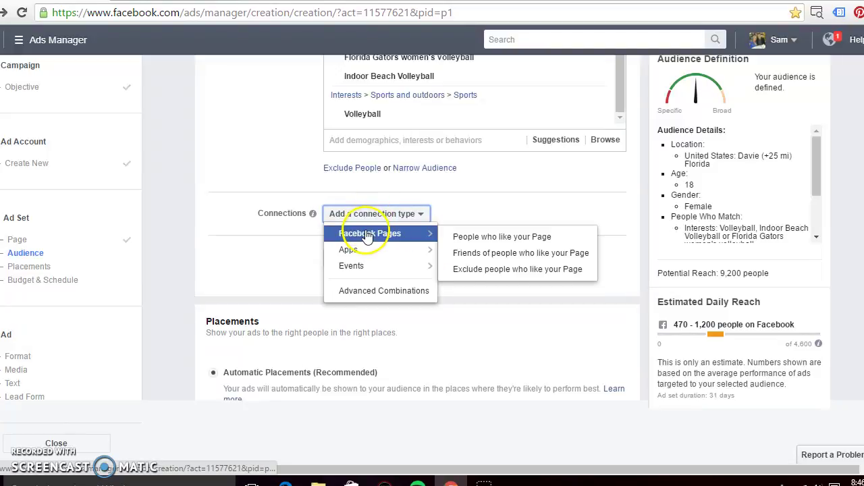
{"action": "mouse_move", "coordinate": [358, 268]}
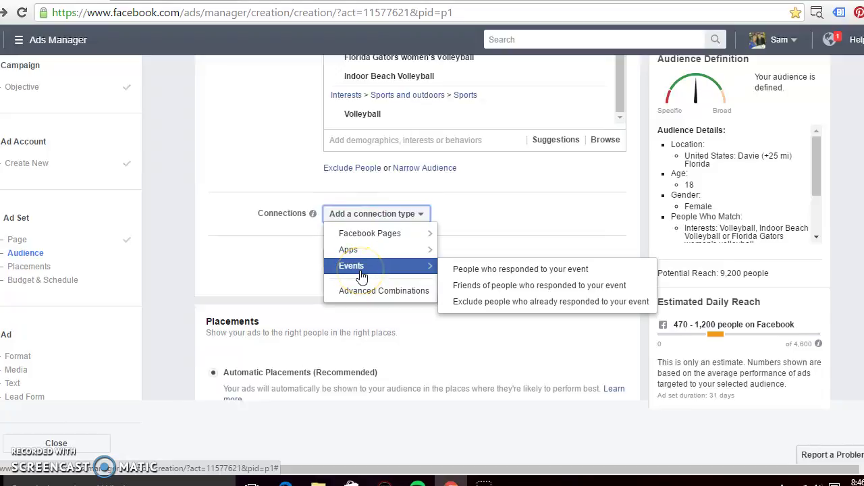
{"action": "left_click", "coordinate": [368, 219]}
{"action": "left_click", "coordinate": [368, 219]}
{"action": "left_click", "coordinate": [507, 232]}
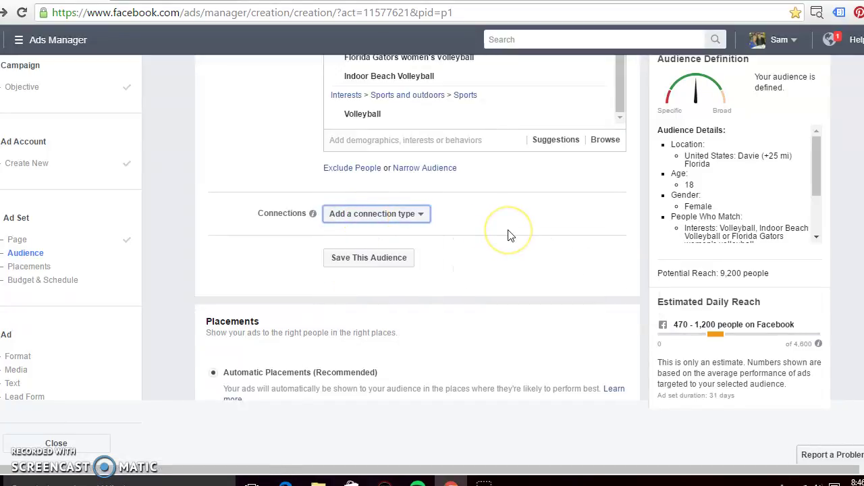
{"action": "left_click", "coordinate": [495, 232]}
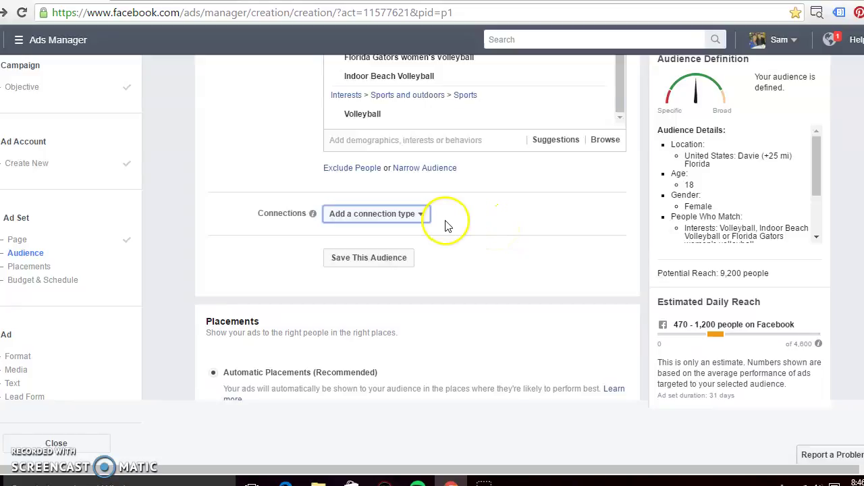
{"action": "left_click", "coordinate": [384, 264]}
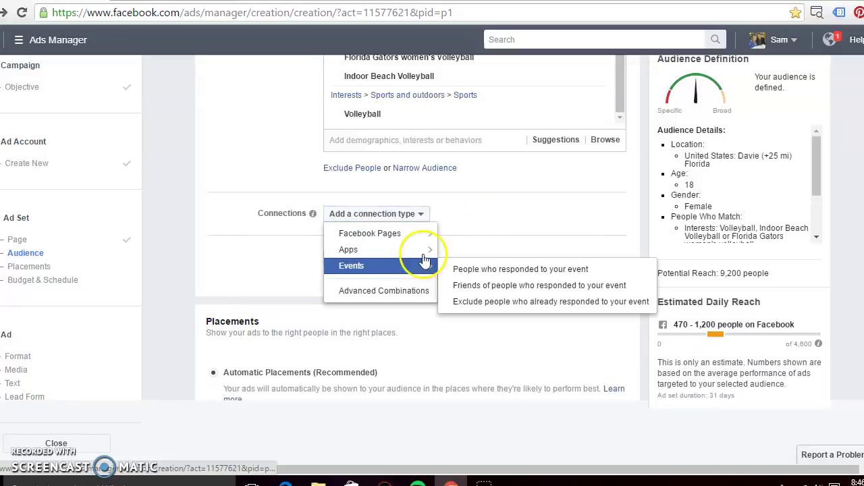
{"action": "left_click", "coordinate": [488, 248]}
Switch the ad set from automatic placements to Edit Placements and review the device type choices.
{"action": "scroll", "coordinate": [489, 251], "scroll_direction": "down", "scroll_amount": 3}
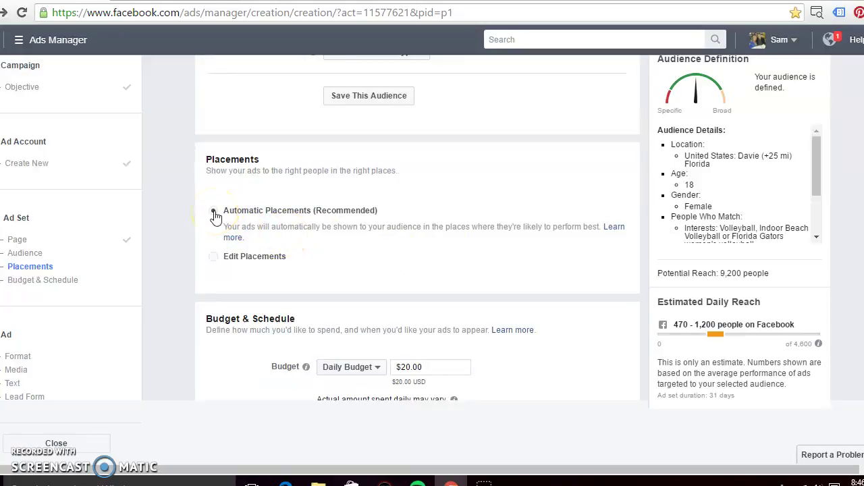
{"action": "left_click", "coordinate": [213, 258]}
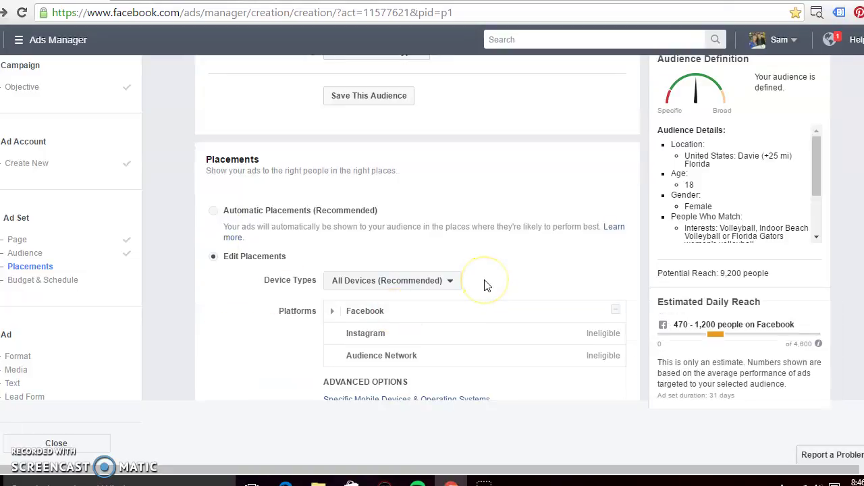
{"action": "key", "text": "Down"}
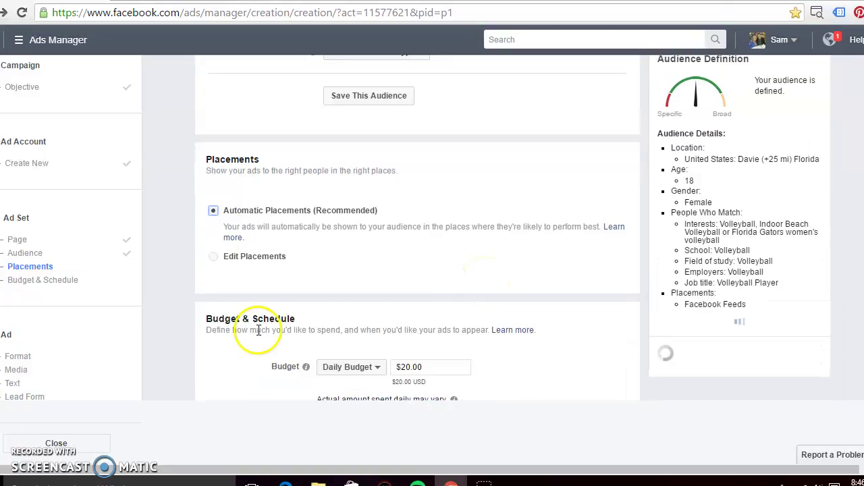
{"action": "left_click", "coordinate": [214, 258]}
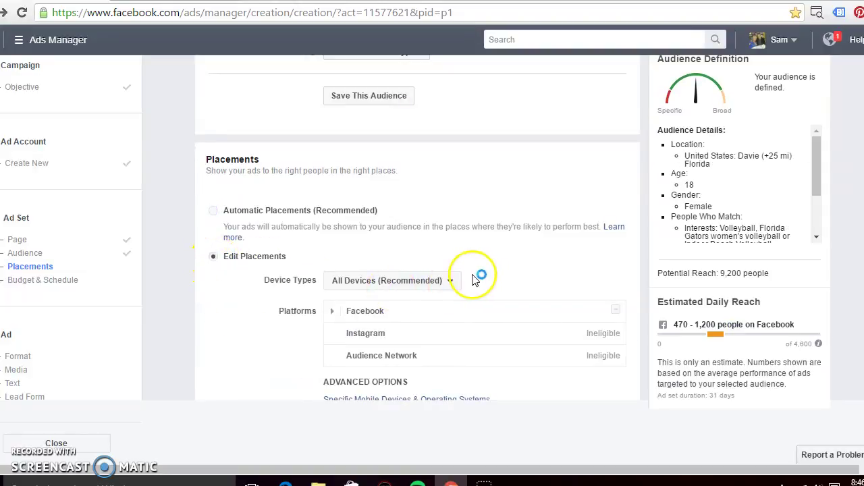
{"action": "left_click", "coordinate": [447, 285]}
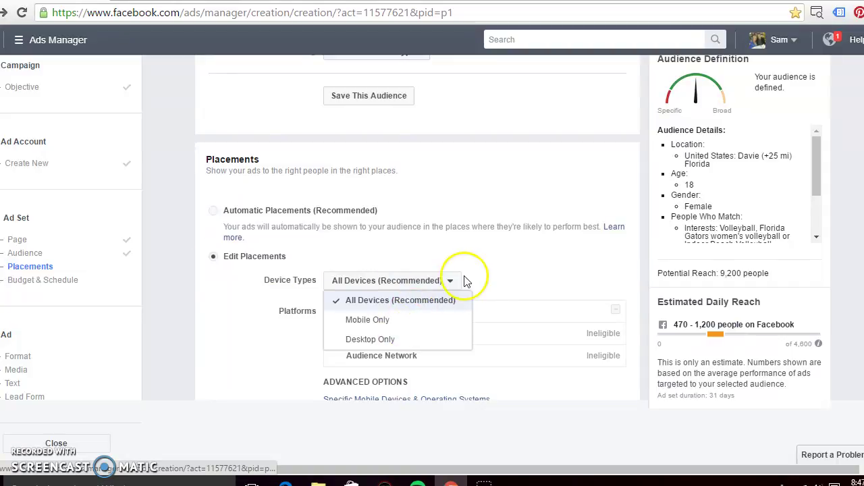
{"action": "left_click", "coordinate": [498, 270]}
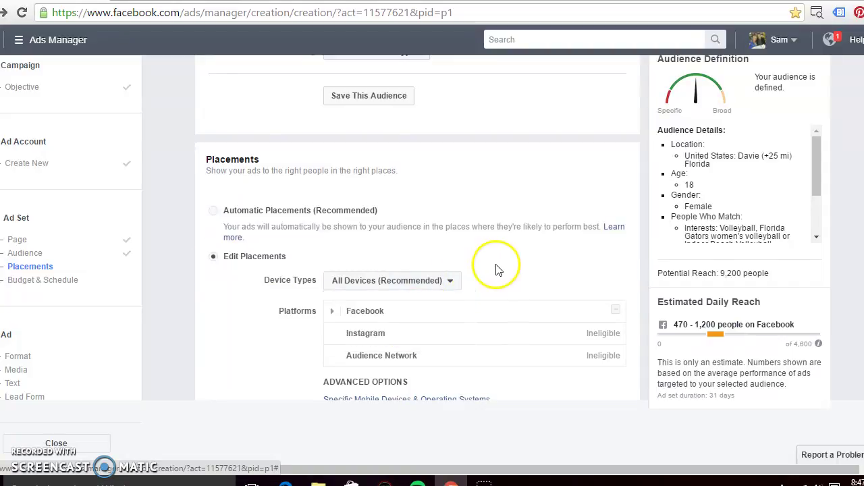
Return the ad set's placements to Automatic Placements (Recommended).
{"action": "left_click", "coordinate": [213, 215]}
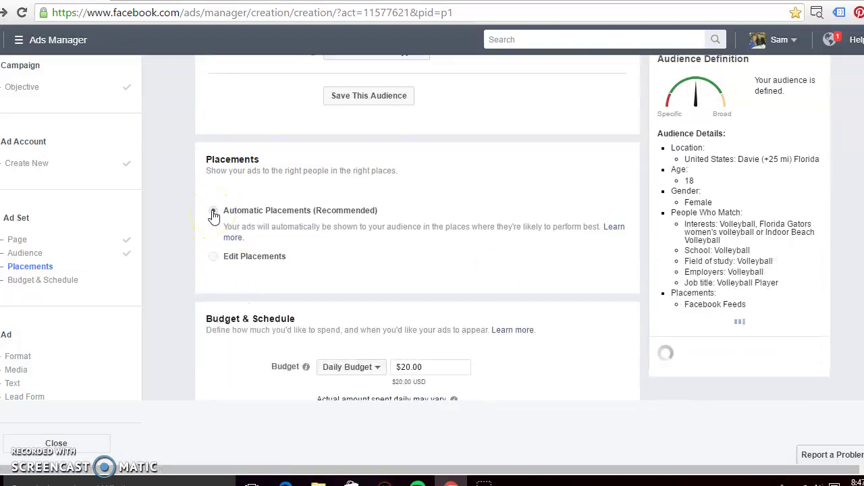
{"action": "left_click", "coordinate": [197, 282]}
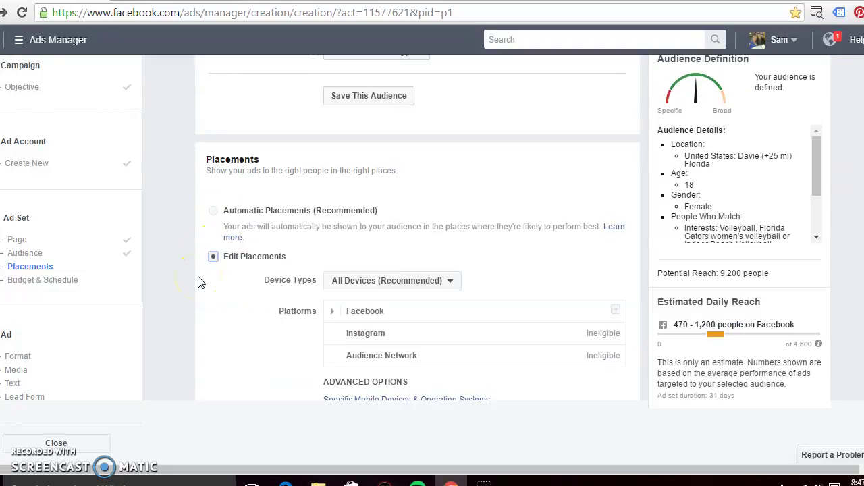
{"action": "left_click", "coordinate": [213, 214]}
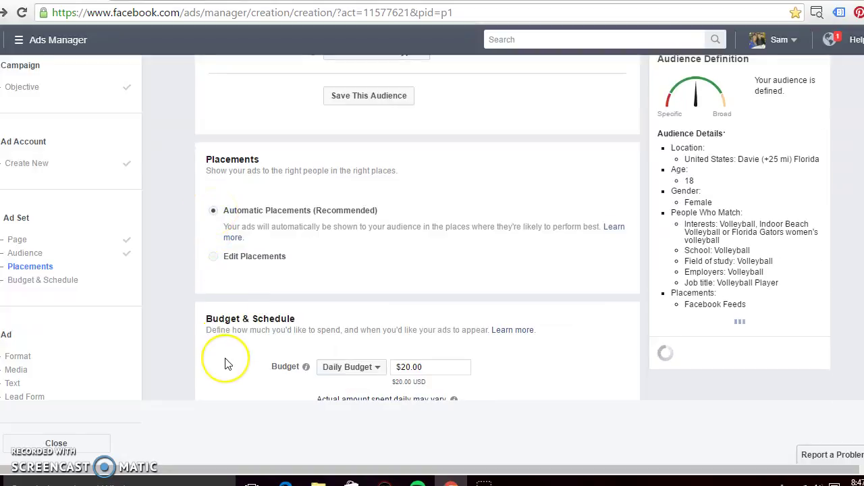
Change the ad set's budget type to Lifetime Budget and set the amount to $500.00.
{"action": "scroll", "coordinate": [228, 364], "scroll_direction": "down", "scroll_amount": 3}
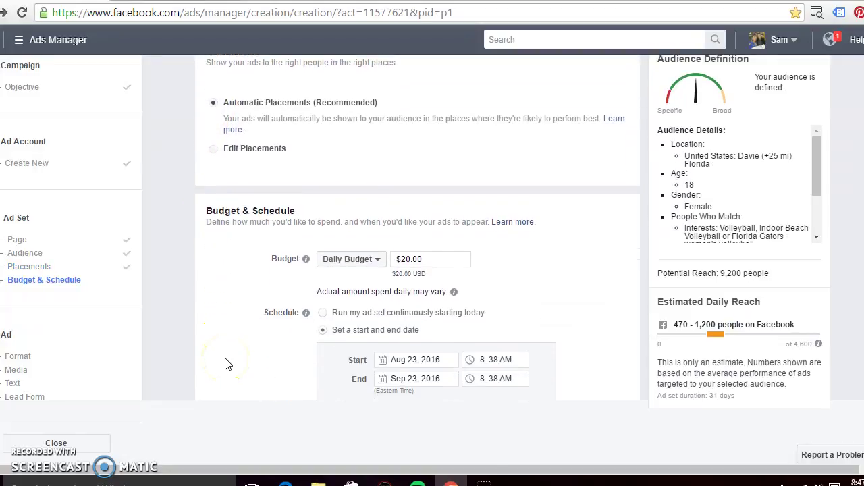
{"action": "scroll", "coordinate": [228, 364], "scroll_direction": "down", "scroll_amount": 1}
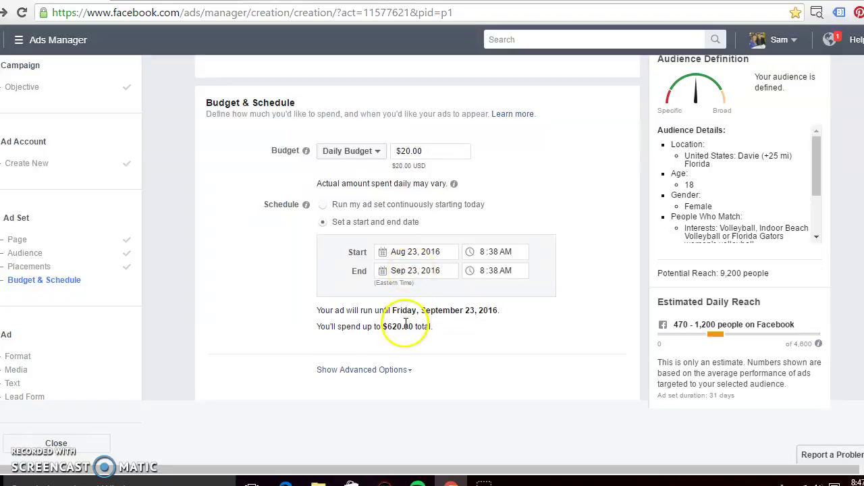
{"action": "left_click", "coordinate": [370, 152]}
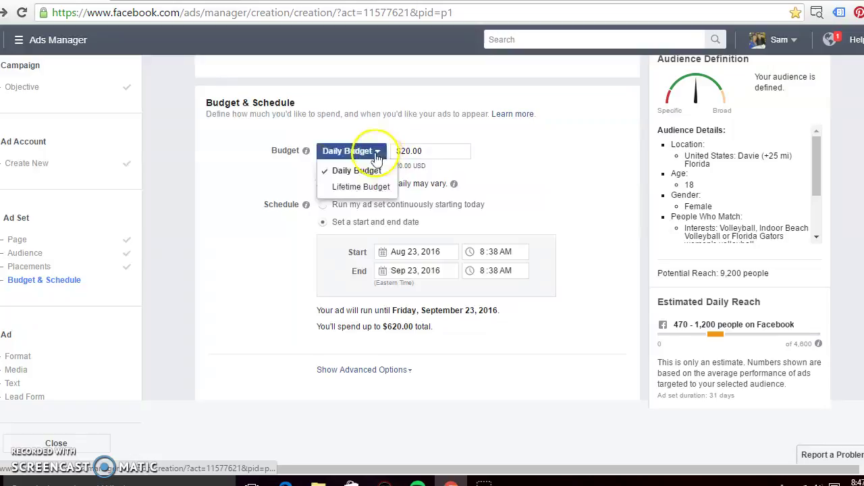
{"action": "left_click", "coordinate": [357, 189]}
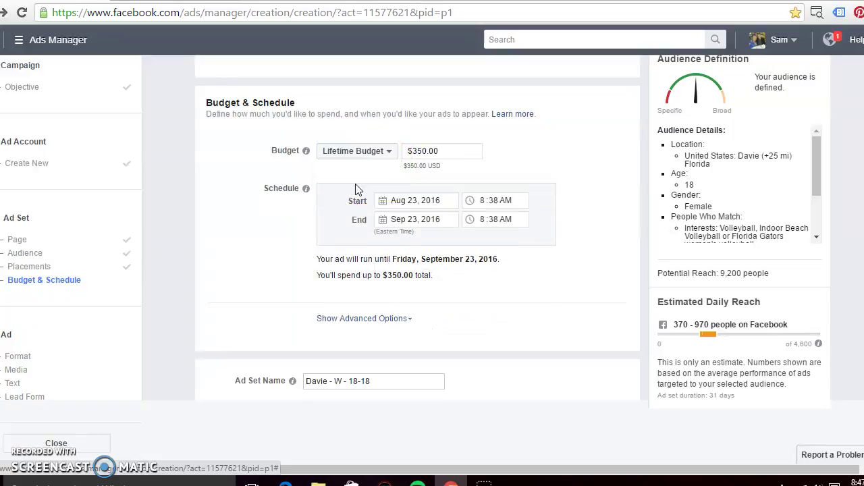
{"action": "left_click", "coordinate": [426, 151]}
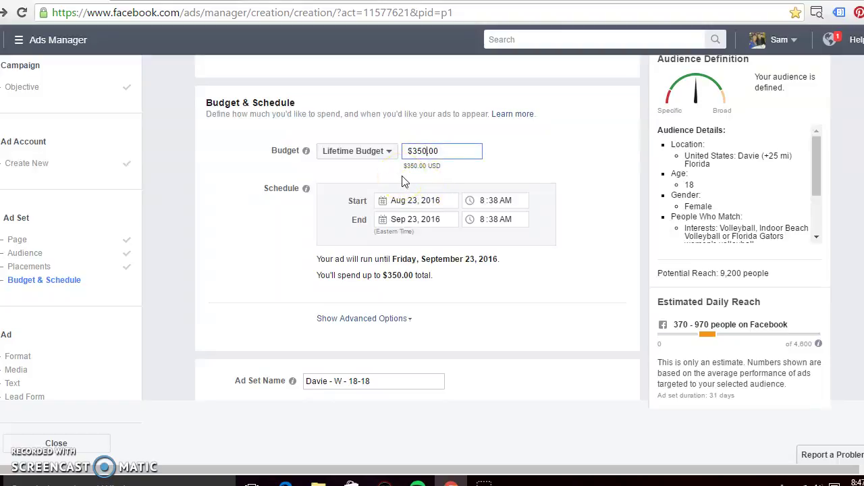
{"action": "key", "text": "BackSpace"}
{"action": "key", "text": "BackSpace"}
{"action": "key", "text": "BackSpace"}
{"action": "type", "text": "50"}
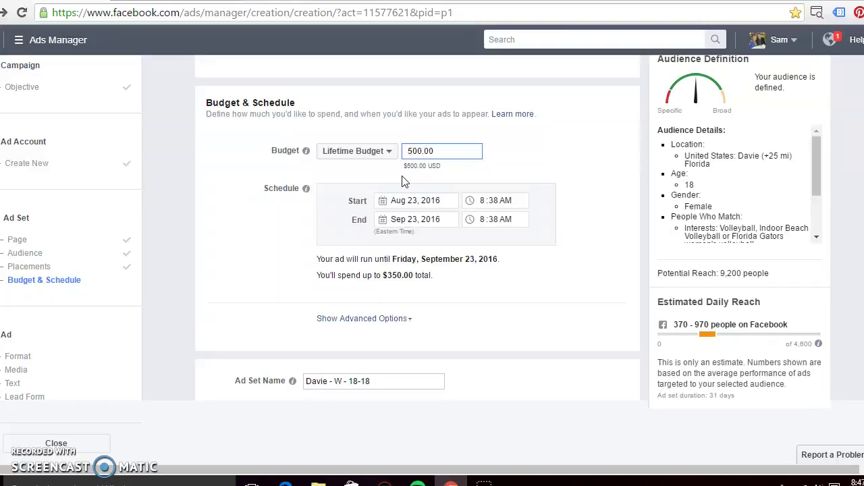
Switch the ad set's budget type back to Daily Budget.
{"action": "left_click", "coordinate": [375, 152]}
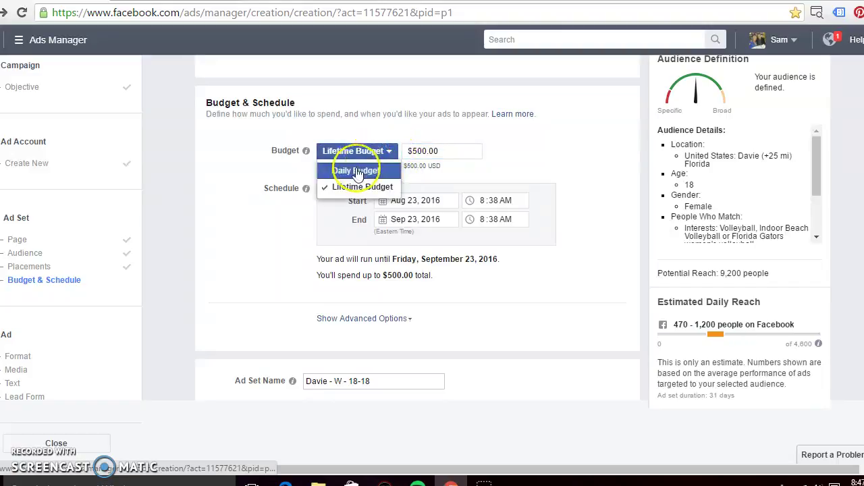
{"action": "left_click", "coordinate": [356, 171]}
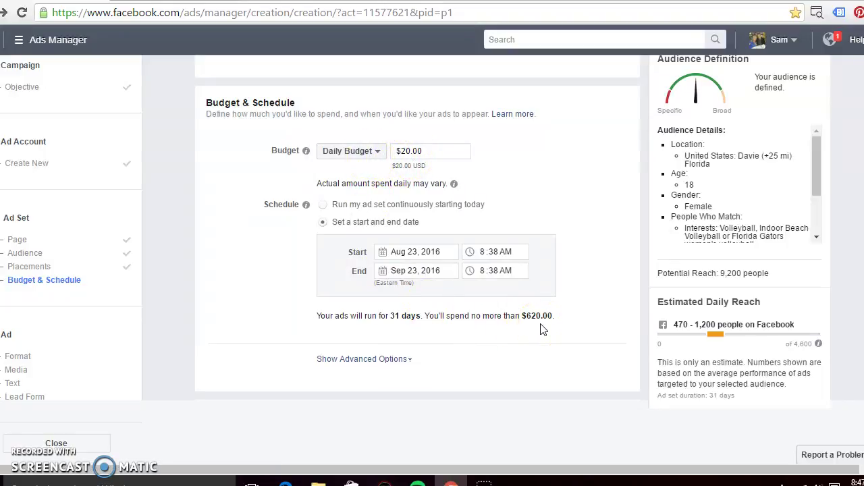
{"action": "left_click", "coordinate": [497, 251]}
Select Lifetime Budget again as the ad set's budget type, keeping the default amount.
{"action": "left_click", "coordinate": [358, 152]}
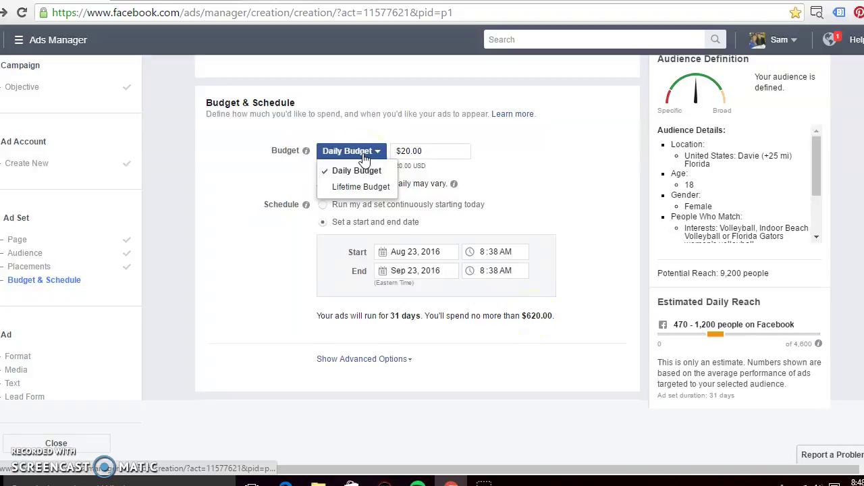
{"action": "left_click", "coordinate": [354, 189]}
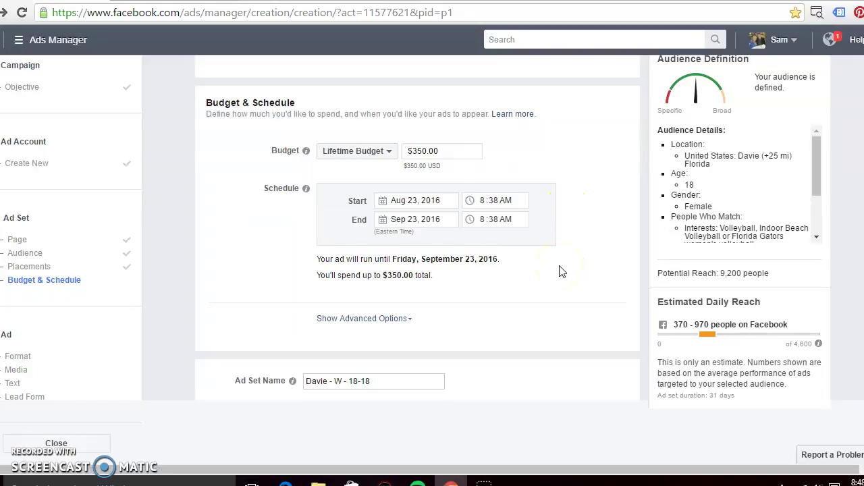
{"action": "scroll", "coordinate": [559, 271], "scroll_direction": "down", "scroll_amount": 1}
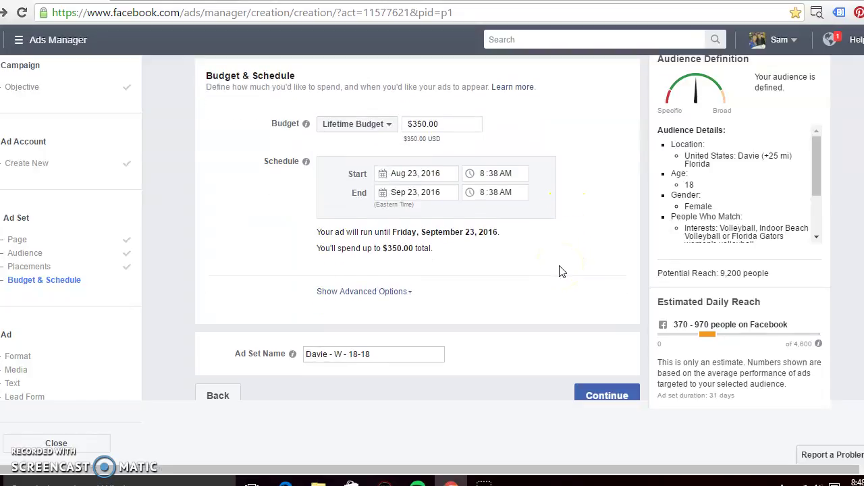
Show the advanced budget options and expand the choices for ad scheduling and delivery type.
{"action": "left_click", "coordinate": [386, 297]}
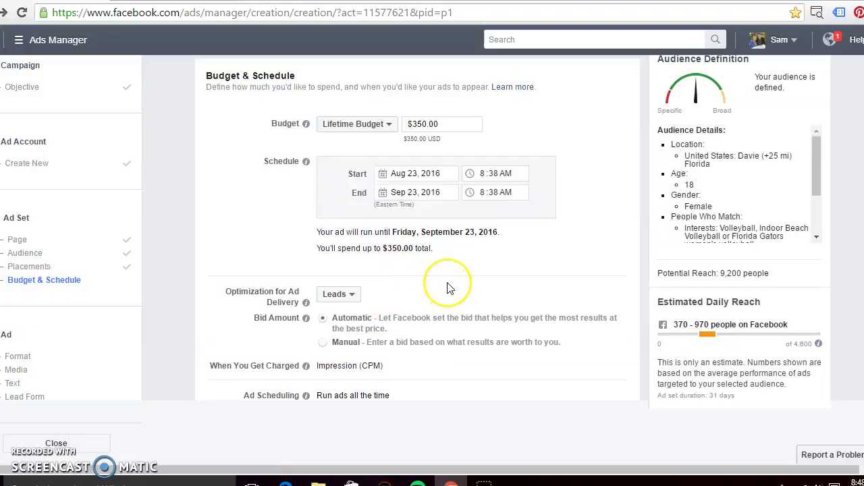
{"action": "scroll", "coordinate": [450, 288], "scroll_direction": "down", "scroll_amount": 3}
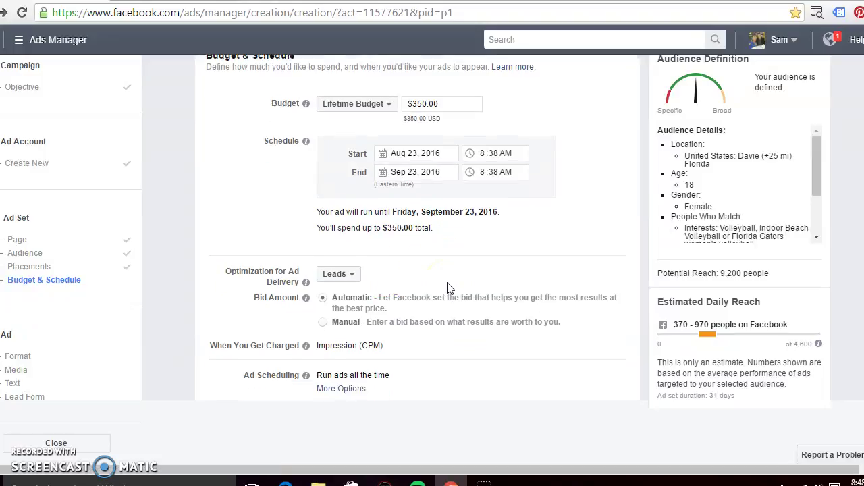
{"action": "left_click", "coordinate": [440, 186]}
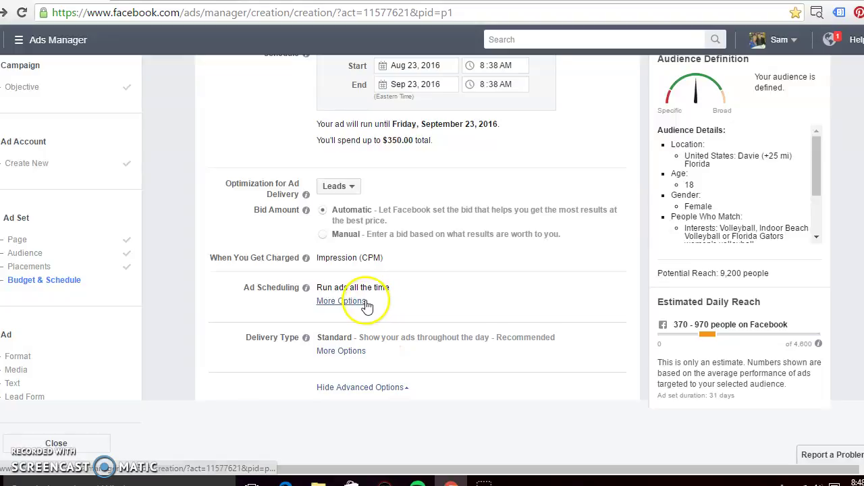
{"action": "mouse_move", "coordinate": [312, 289]}
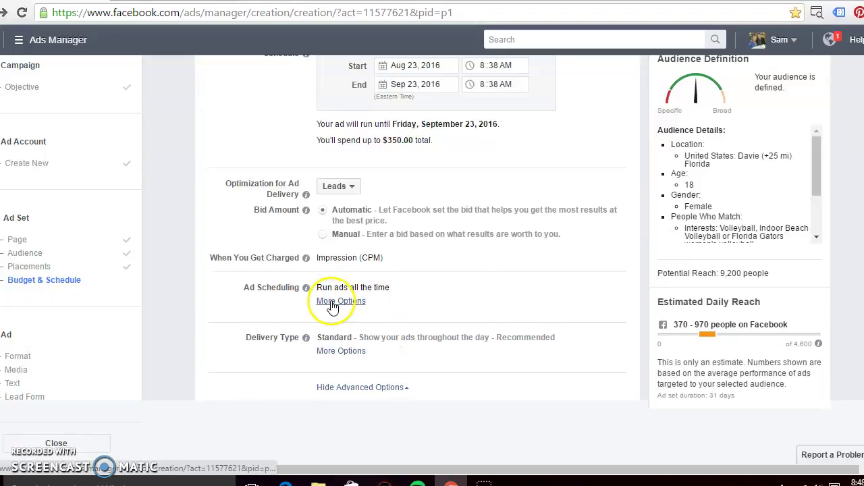
{"action": "left_click", "coordinate": [334, 303]}
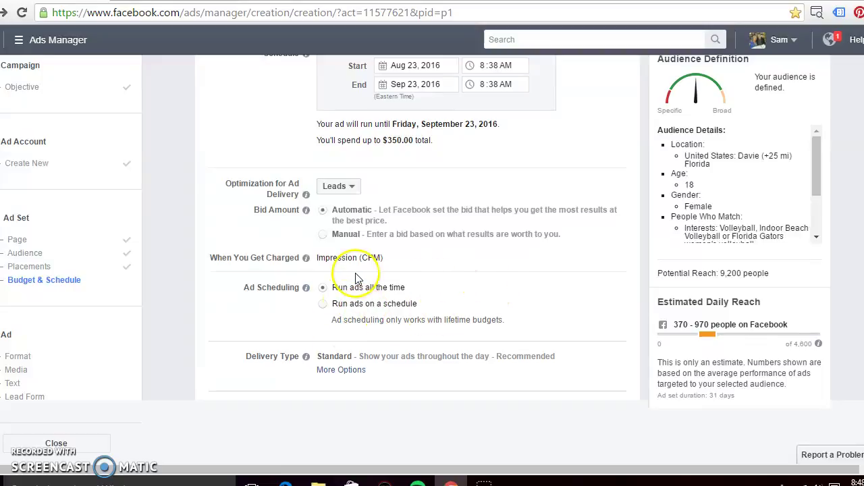
{"action": "left_click", "coordinate": [341, 370]}
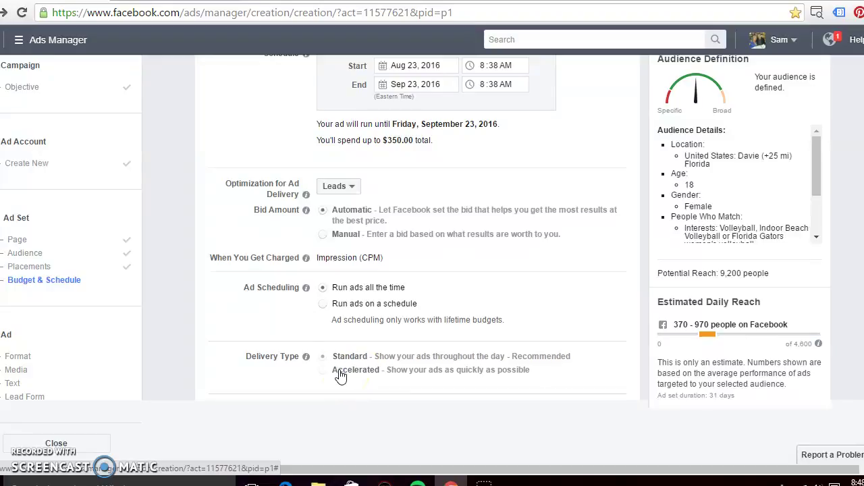
Set the ad scheduling to run ads on a schedule, and hide the advanced options.
{"action": "left_click", "coordinate": [512, 298]}
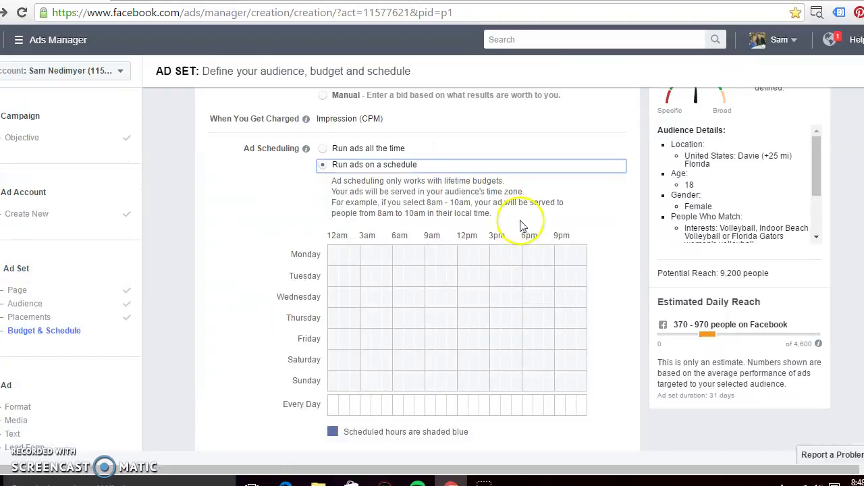
{"action": "left_click", "coordinate": [388, 152]}
{"action": "left_click", "coordinate": [514, 140]}
{"action": "scroll", "coordinate": [513, 145], "scroll_direction": "down", "scroll_amount": 3}
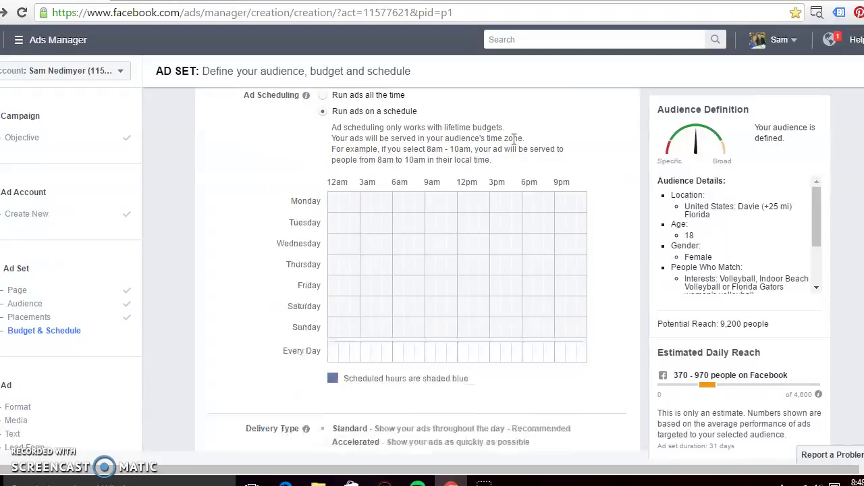
{"action": "left_click", "coordinate": [362, 328]}
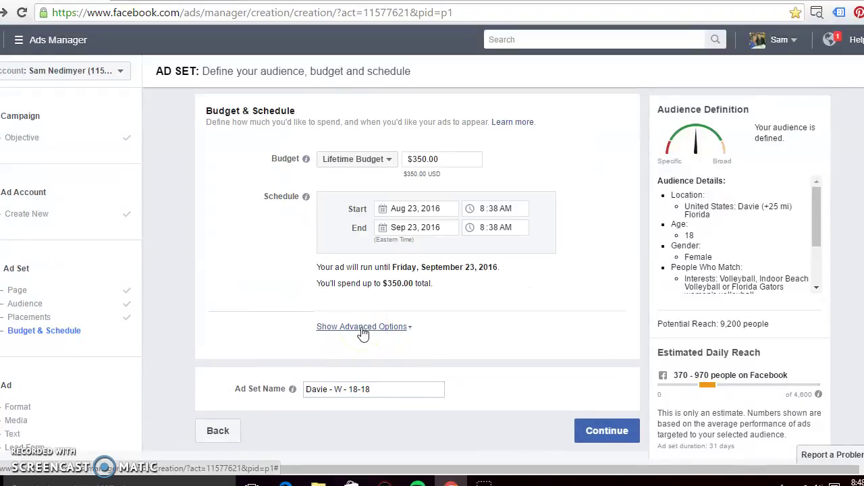
Accept the ad set with its default name and continue to the ad's format and media setup.
{"action": "left_click", "coordinate": [209, 268]}
{"action": "scroll", "coordinate": [209, 268], "scroll_direction": "down", "scroll_amount": 2}
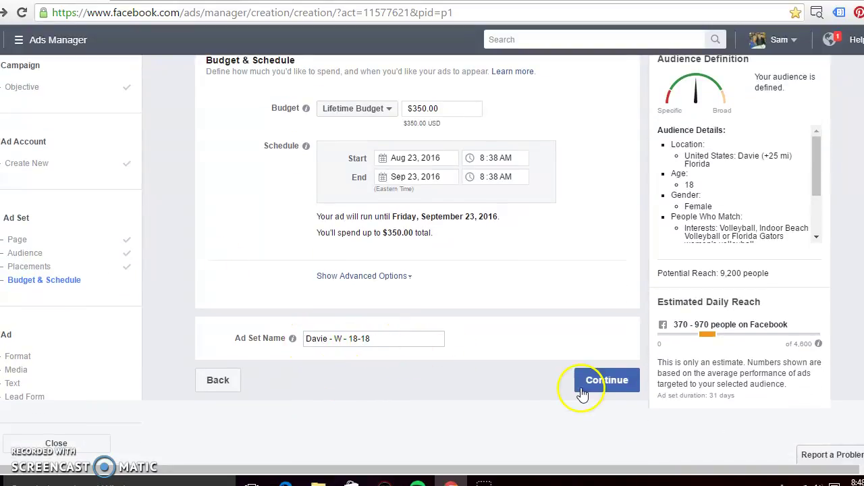
{"action": "left_click", "coordinate": [603, 386]}
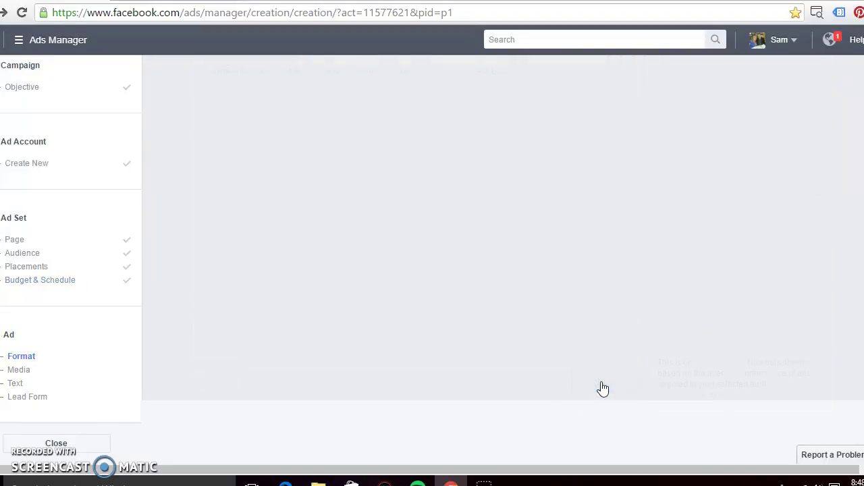
Choose Video as the ad's media type and review the ways to supply the video.
{"action": "left_click", "coordinate": [450, 285]}
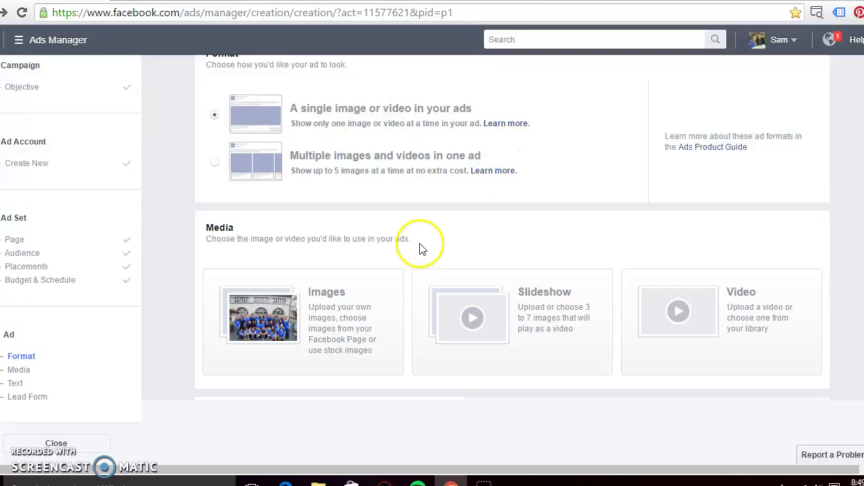
{"action": "left_click", "coordinate": [672, 315]}
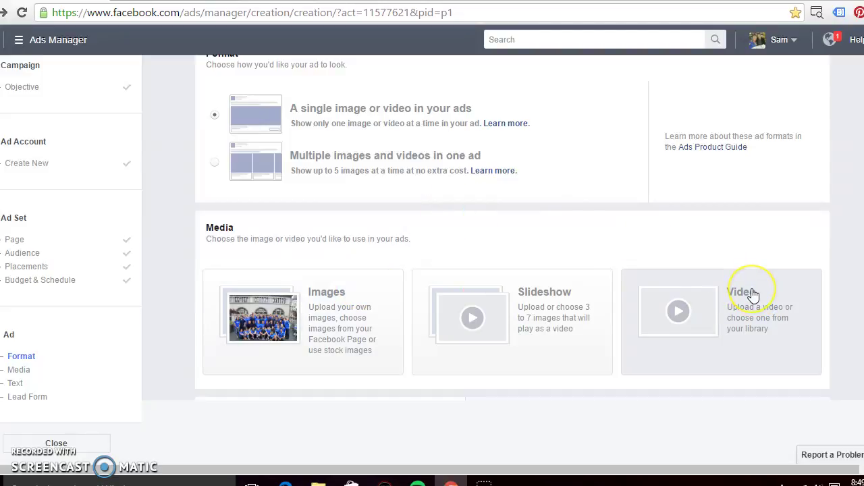
{"action": "left_click", "coordinate": [753, 296]}
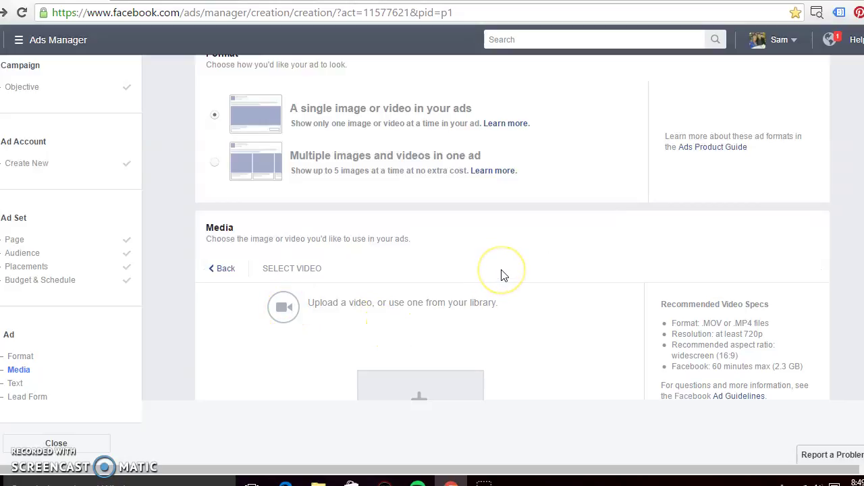
{"action": "scroll", "coordinate": [501, 275], "scroll_direction": "down", "scroll_amount": 3}
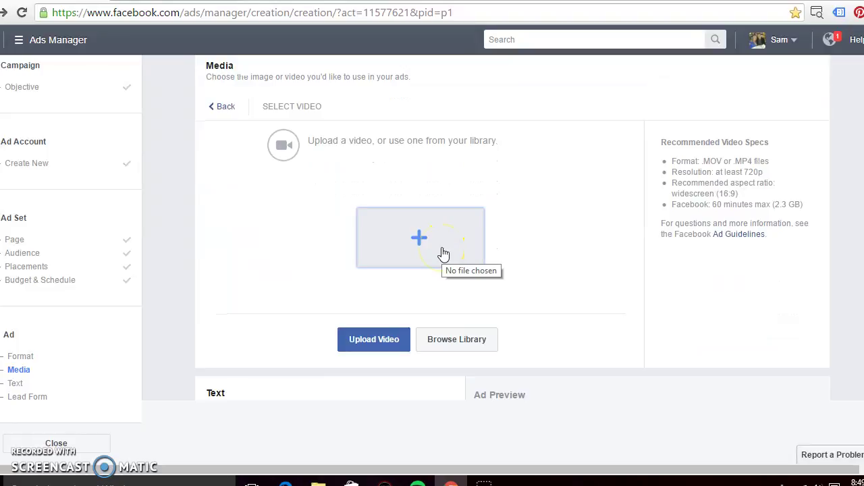
{"action": "left_click", "coordinate": [360, 345]}
{"action": "left_click", "coordinate": [507, 284]}
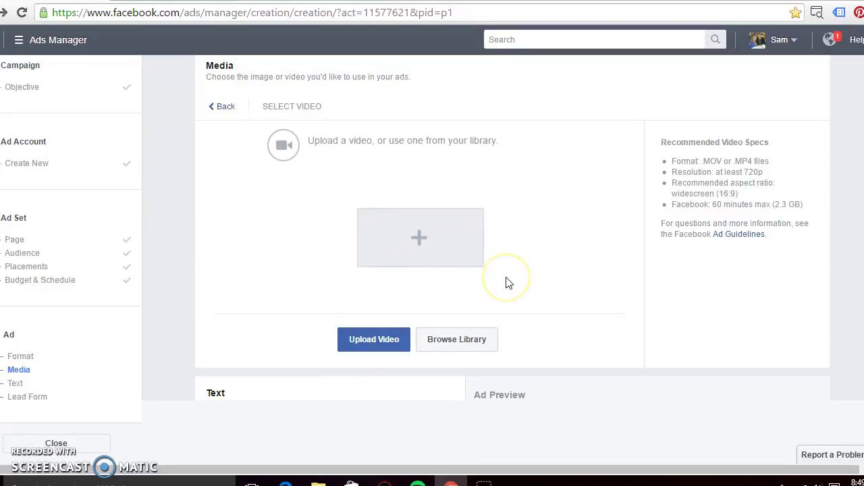
Examine the ad's headline, text, call to action and link description fields and its feed previews.
{"action": "scroll", "coordinate": [507, 283], "scroll_direction": "down", "scroll_amount": 1}
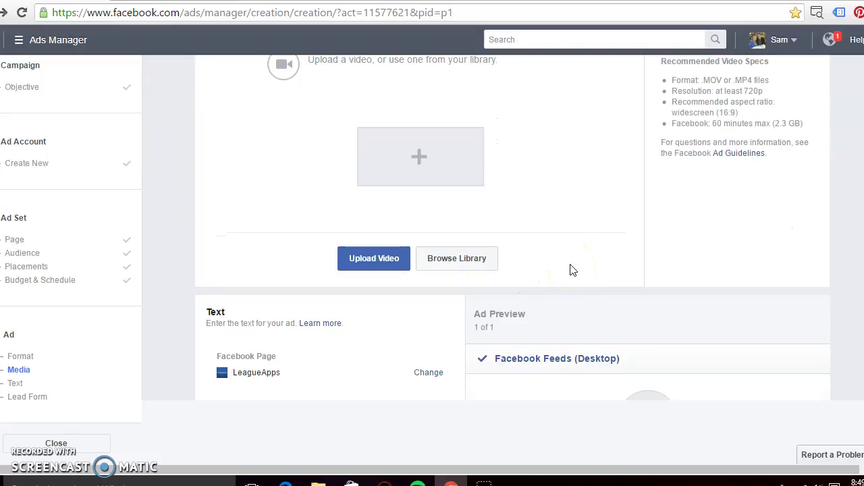
{"action": "scroll", "coordinate": [571, 270], "scroll_direction": "down", "scroll_amount": 2}
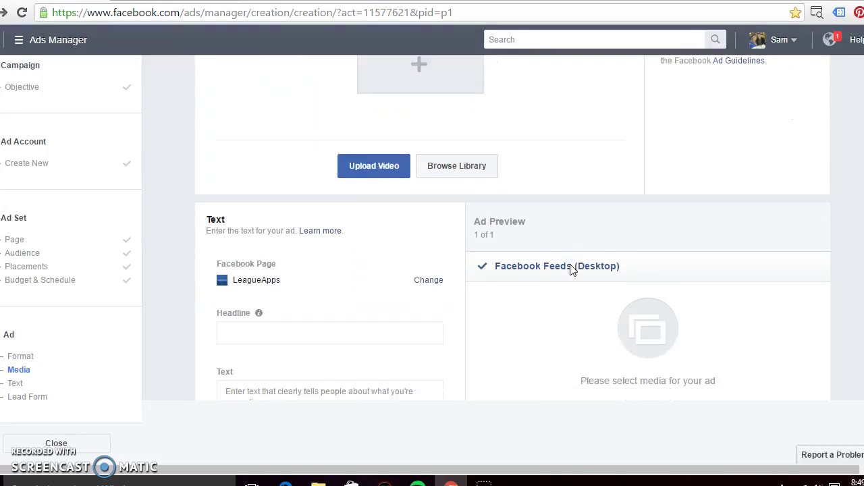
{"action": "scroll", "coordinate": [571, 270], "scroll_direction": "down", "scroll_amount": 2}
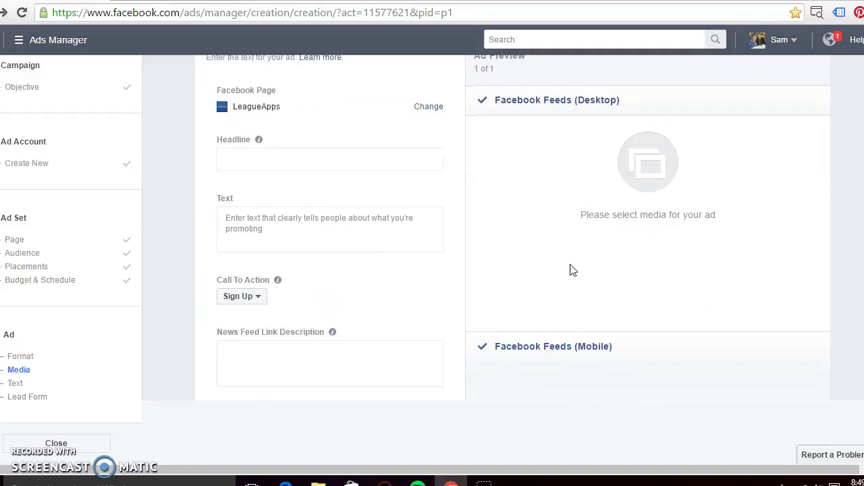
{"action": "scroll", "coordinate": [556, 242], "scroll_direction": "up", "scroll_amount": 3}
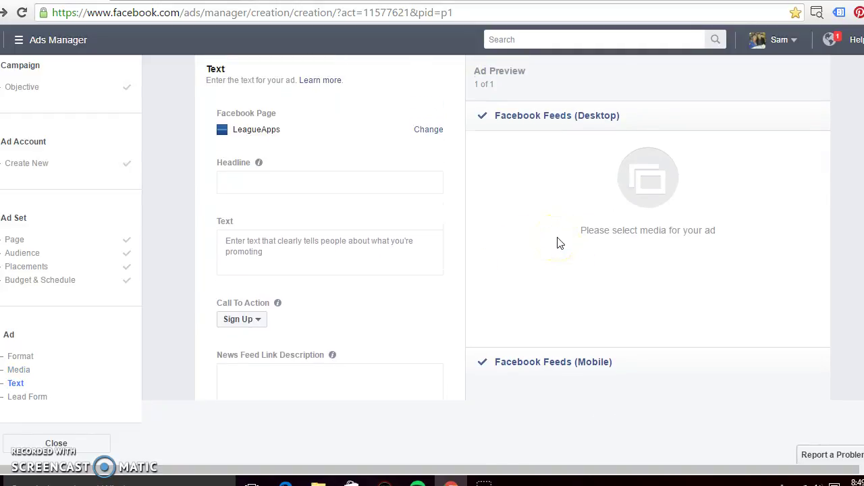
{"action": "scroll", "coordinate": [559, 243], "scroll_direction": "up", "scroll_amount": 4}
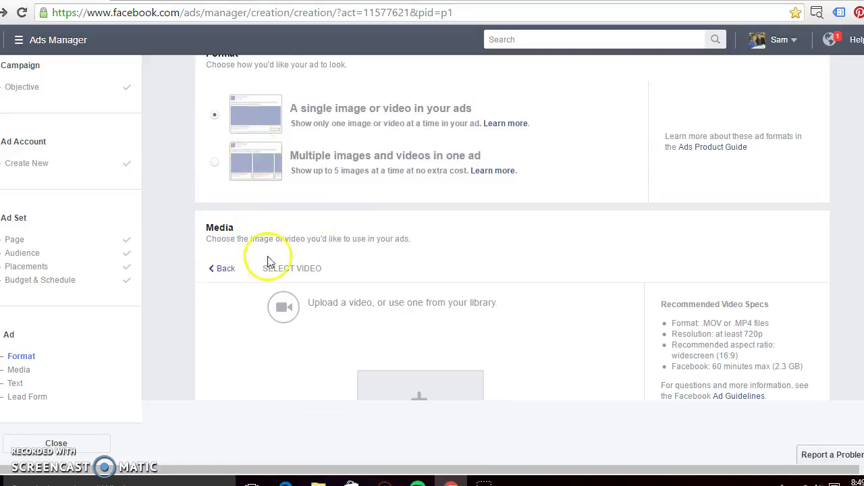
Switch the ad's media type from video to images.
{"action": "left_click", "coordinate": [226, 269]}
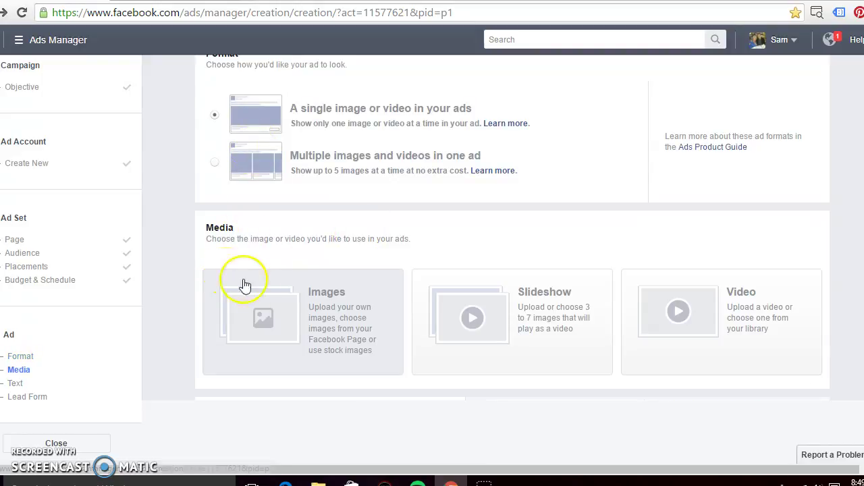
{"action": "left_click", "coordinate": [277, 311]}
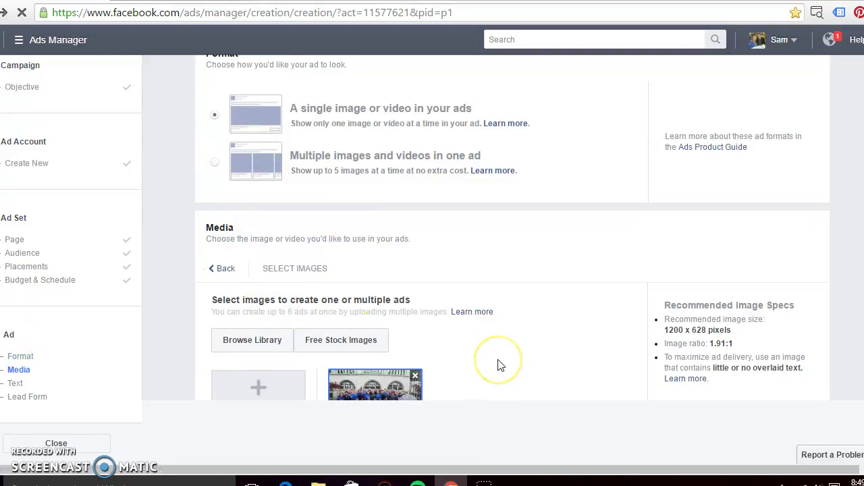
Set the ad's headline to "LeagueApps is Awesome!" and check it in the desktop feed preview.
{"action": "scroll", "coordinate": [498, 365], "scroll_direction": "down", "scroll_amount": 1}
{"action": "scroll", "coordinate": [497, 364], "scroll_direction": "down", "scroll_amount": 5}
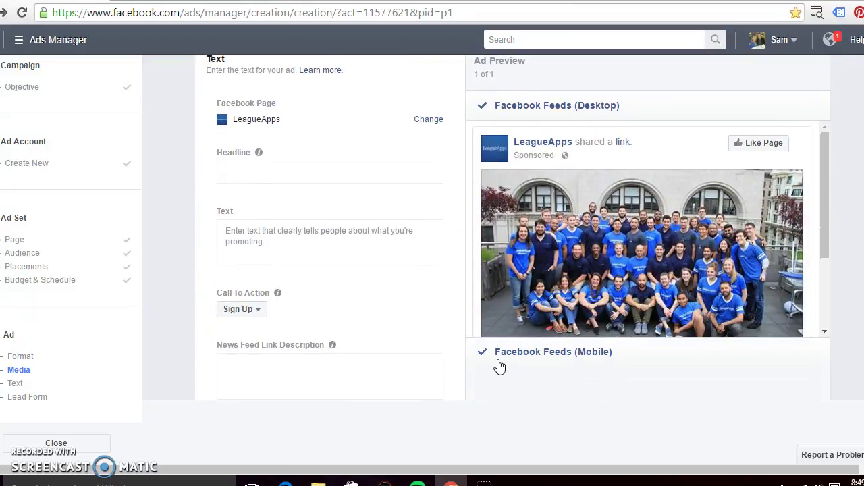
{"action": "left_click", "coordinate": [254, 177]}
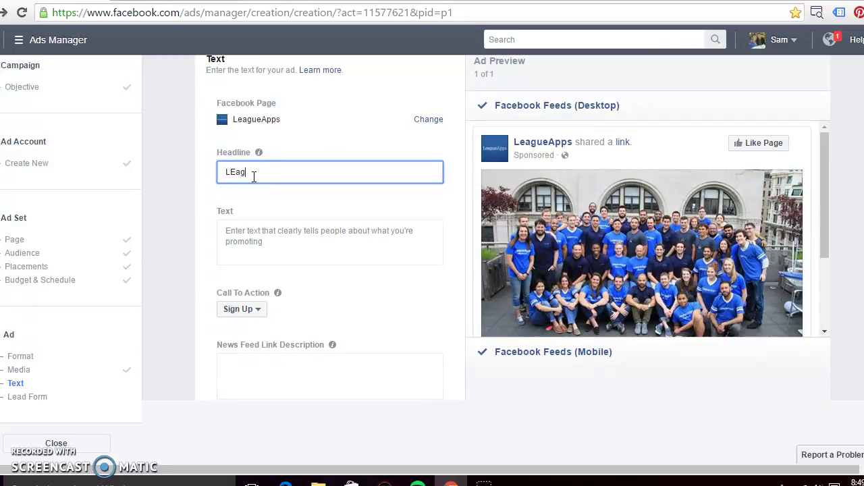
{"action": "type", "text": "LeagueApps I"}
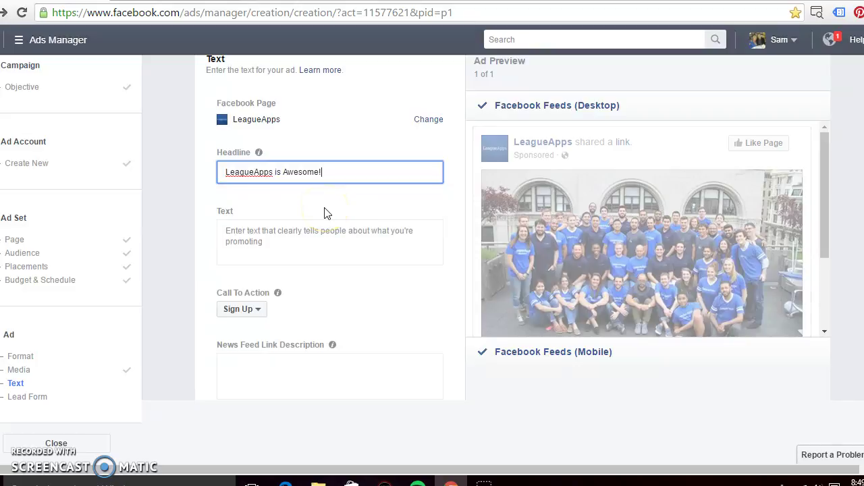
{"action": "left_click", "coordinate": [347, 237]}
{"action": "left_click_drag", "start_coordinate": [832, 182], "coordinate": [832, 242]}
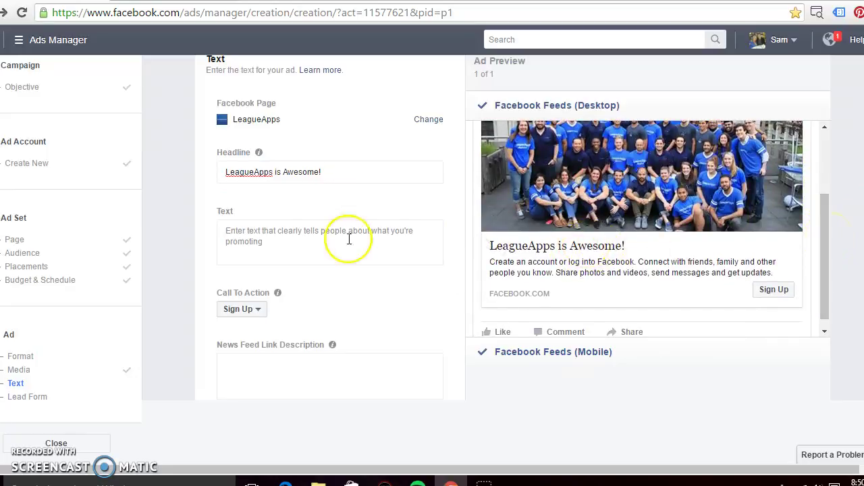
Set the News Feed link description to "LeagueAPPS!!" and check it in the desktop feed preview.
{"action": "left_click", "coordinate": [249, 234]}
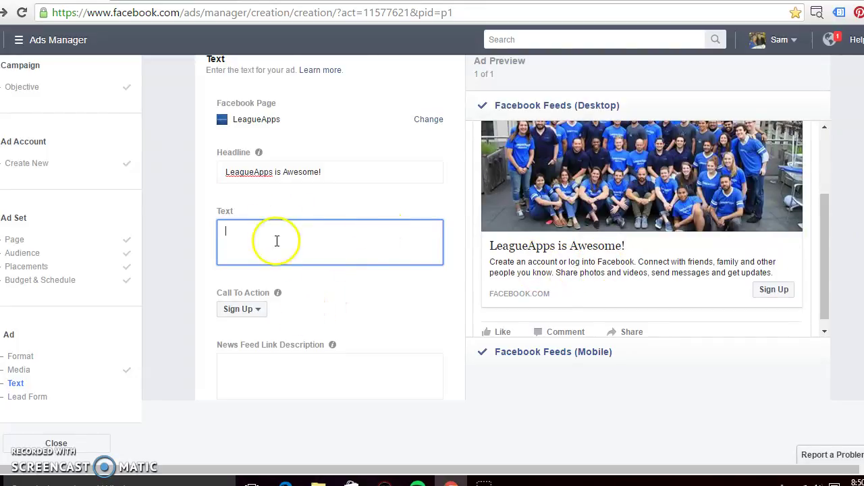
{"action": "left_click", "coordinate": [250, 365]}
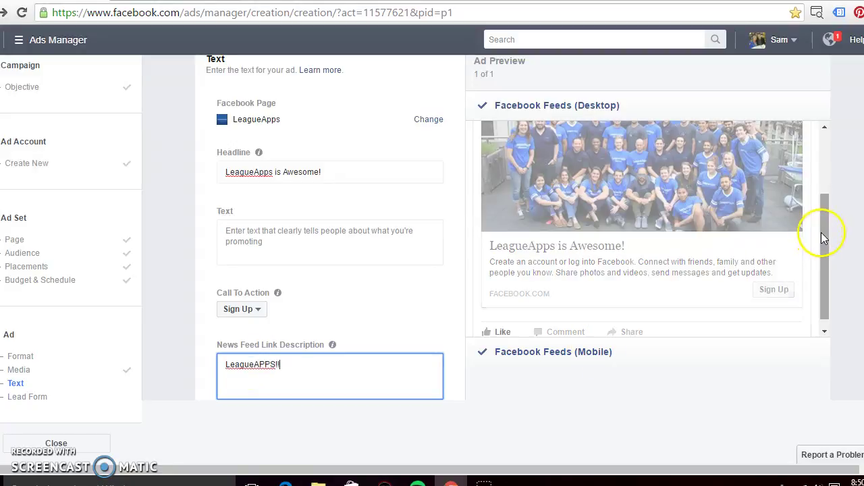
{"action": "mouse_move", "coordinate": [824, 231]}
{"action": "left_mouse_down"}
{"action": "mouse_move", "coordinate": [822, 203]}
{"action": "mouse_move", "coordinate": [822, 221]}
{"action": "left_mouse_up"}
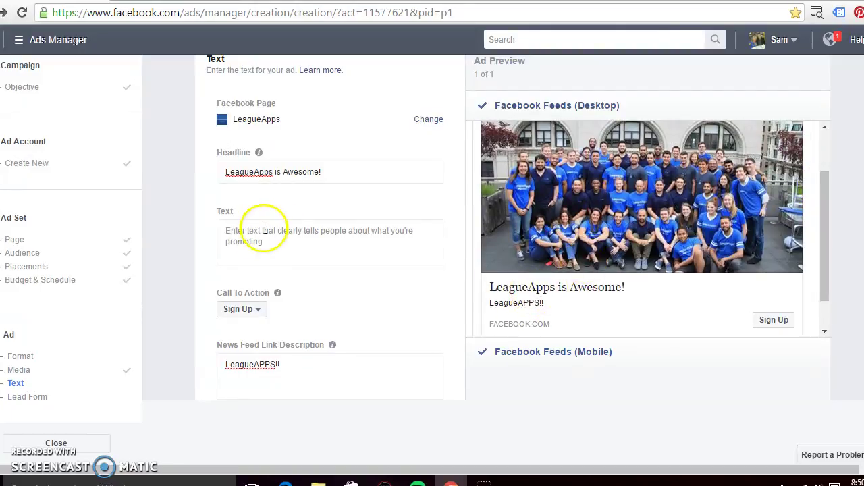
Set the ad's text to "Share a Link" and review the text and link description in the desktop feed preview.
{"action": "left_click", "coordinate": [237, 232]}
{"action": "left_click_drag", "start_coordinate": [825, 195], "coordinate": [823, 150]}
{"action": "left_click", "coordinate": [275, 245]}
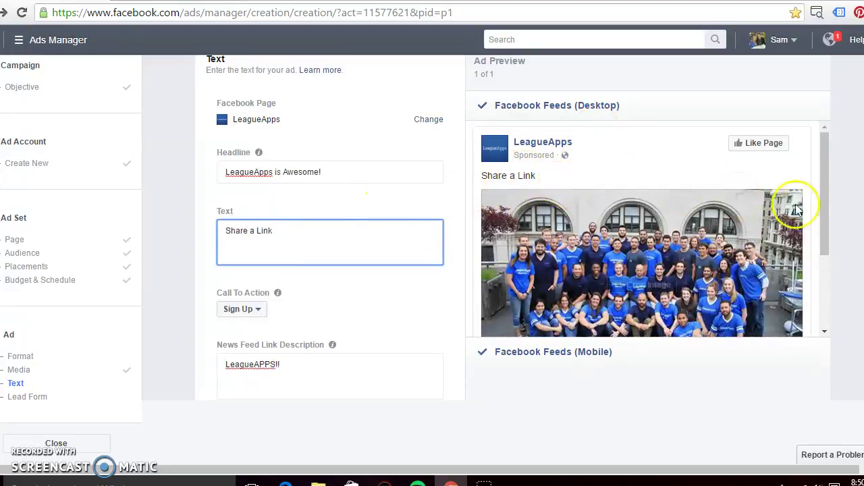
{"action": "left_click_drag", "start_coordinate": [825, 183], "coordinate": [828, 263]}
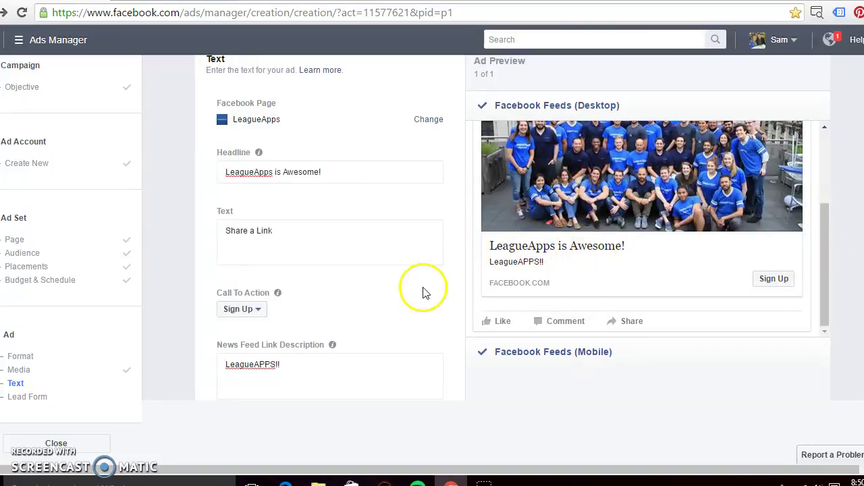
{"action": "left_click", "coordinate": [314, 362]}
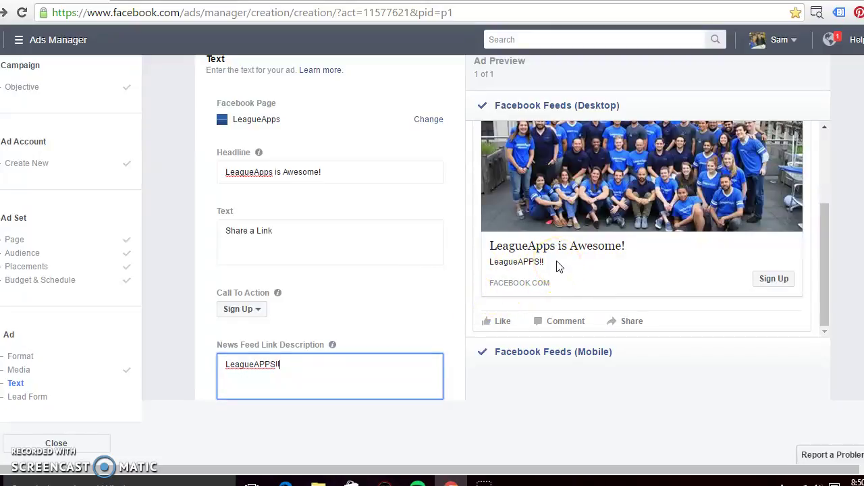
{"action": "left_click_drag", "start_coordinate": [819, 242], "coordinate": [826, 264]}
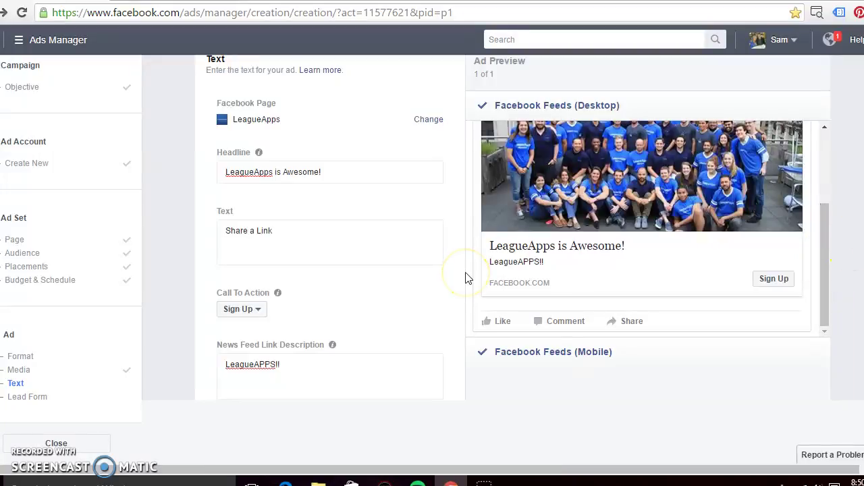
{"action": "left_click_drag", "start_coordinate": [822, 273], "coordinate": [832, 174]}
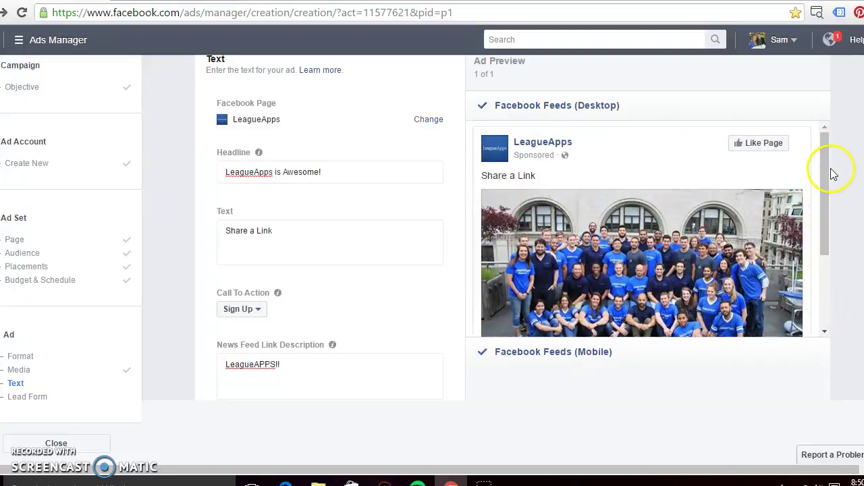
Start creating a lead form for the ad as a new form and continue to its name and options.
{"action": "scroll", "coordinate": [473, 229], "scroll_direction": "down", "scroll_amount": 4}
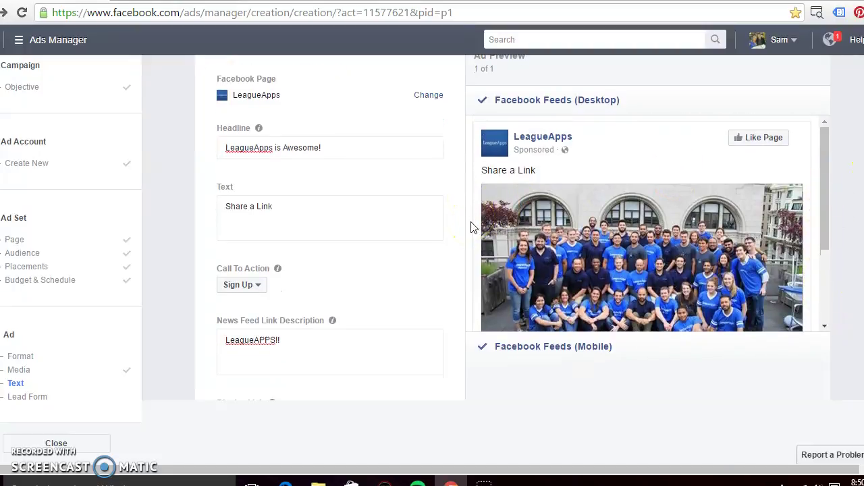
{"action": "scroll", "coordinate": [473, 229], "scroll_direction": "down", "scroll_amount": 1}
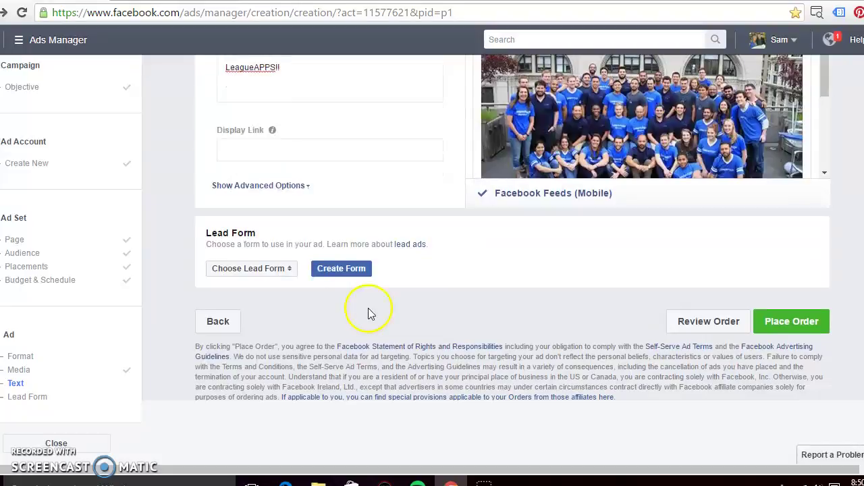
{"action": "left_click", "coordinate": [361, 274]}
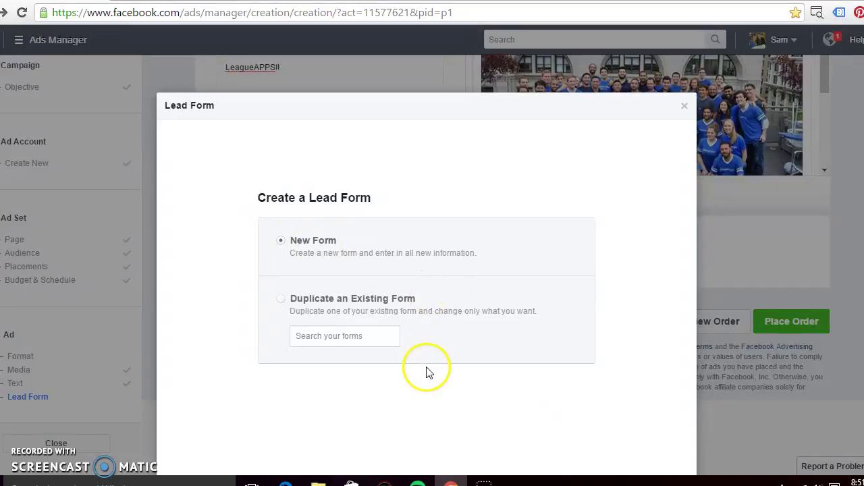
{"action": "scroll", "coordinate": [426, 372], "scroll_direction": "down", "scroll_amount": 2}
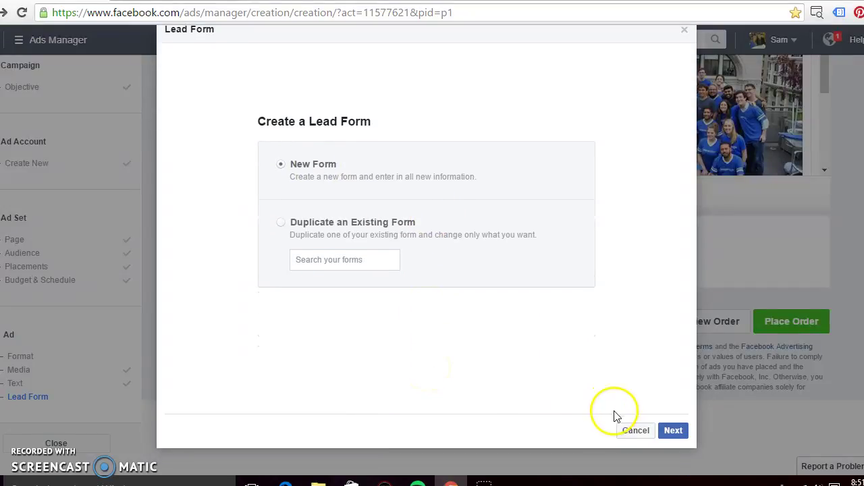
{"action": "left_click", "coordinate": [672, 432]}
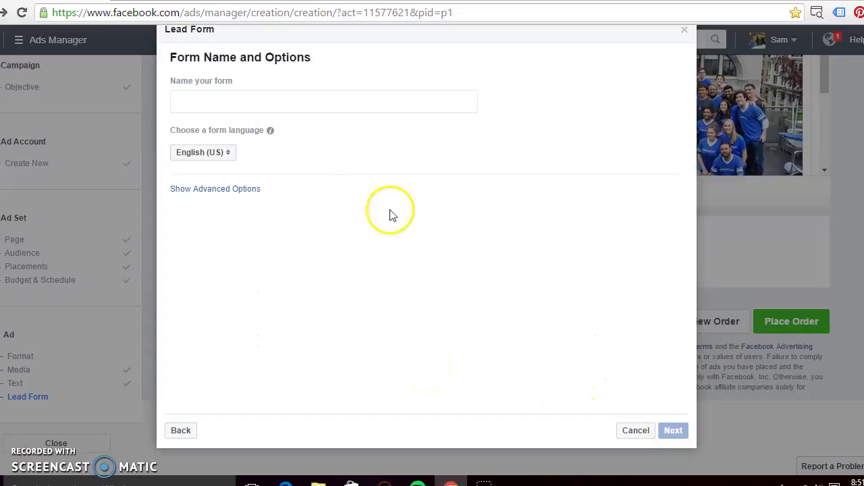